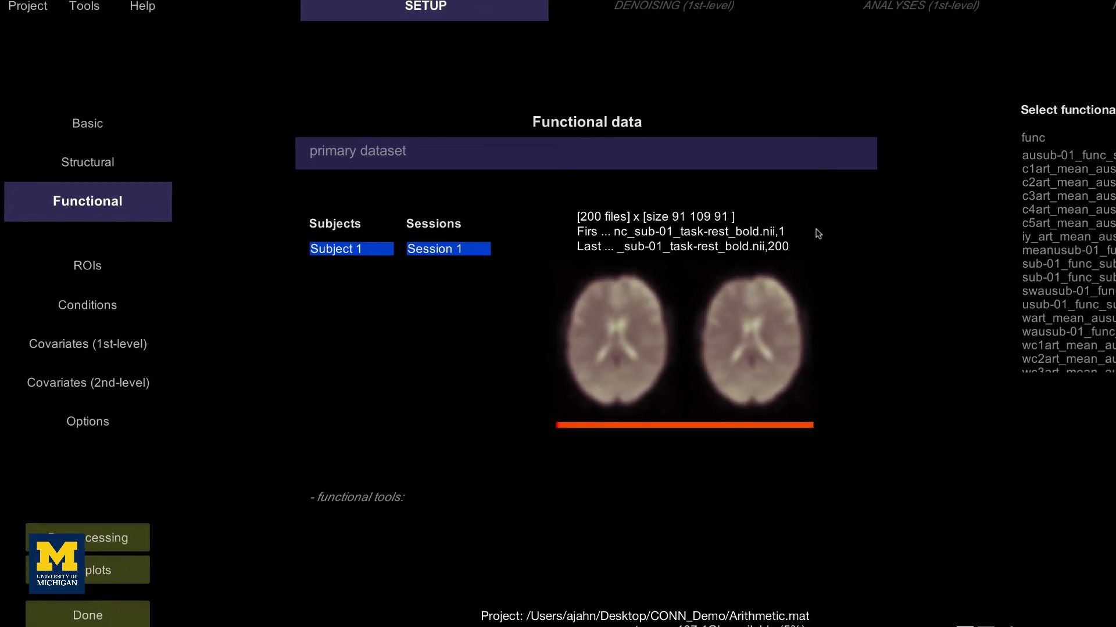
Show Subject 1's structural image as a sagittal slice, step one slice, and list the structural tools
left_click(85, 167)
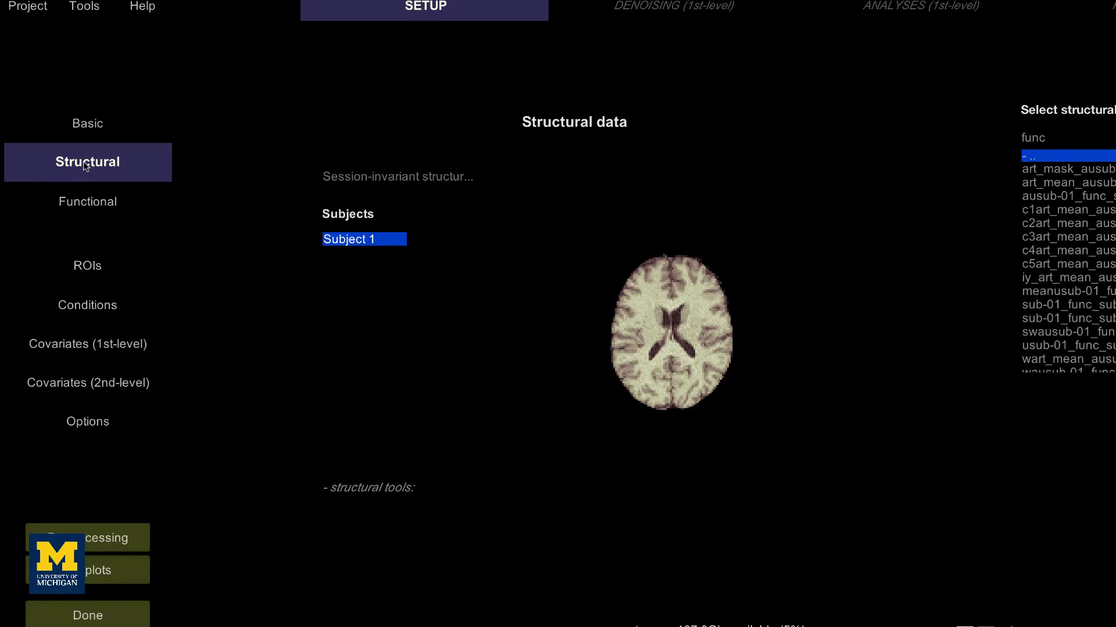
left_click(812, 250)
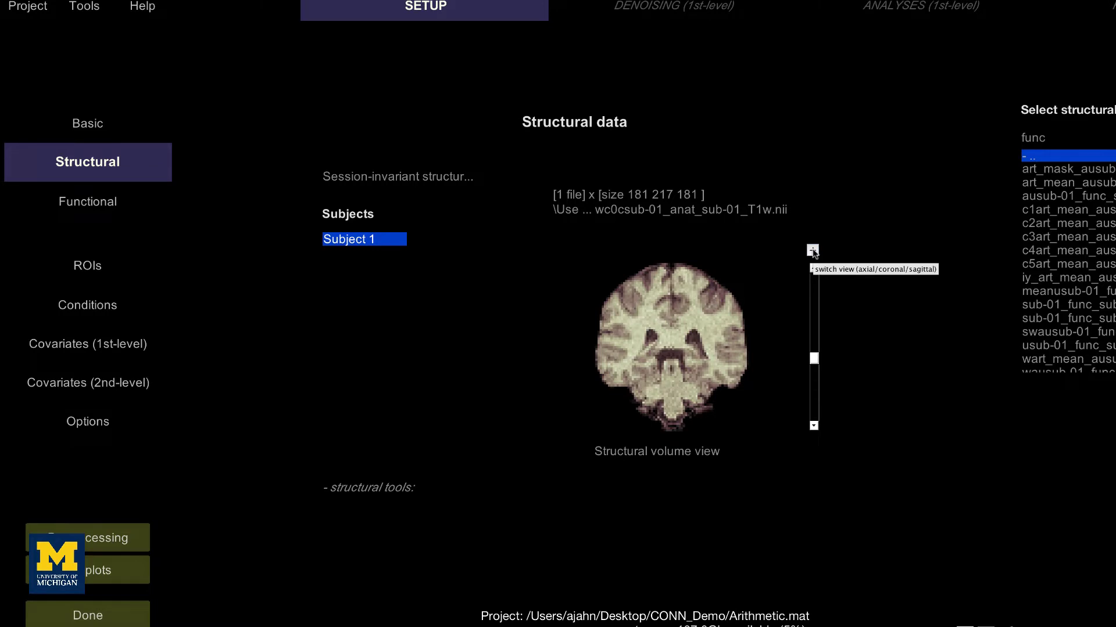
left_click(812, 250)
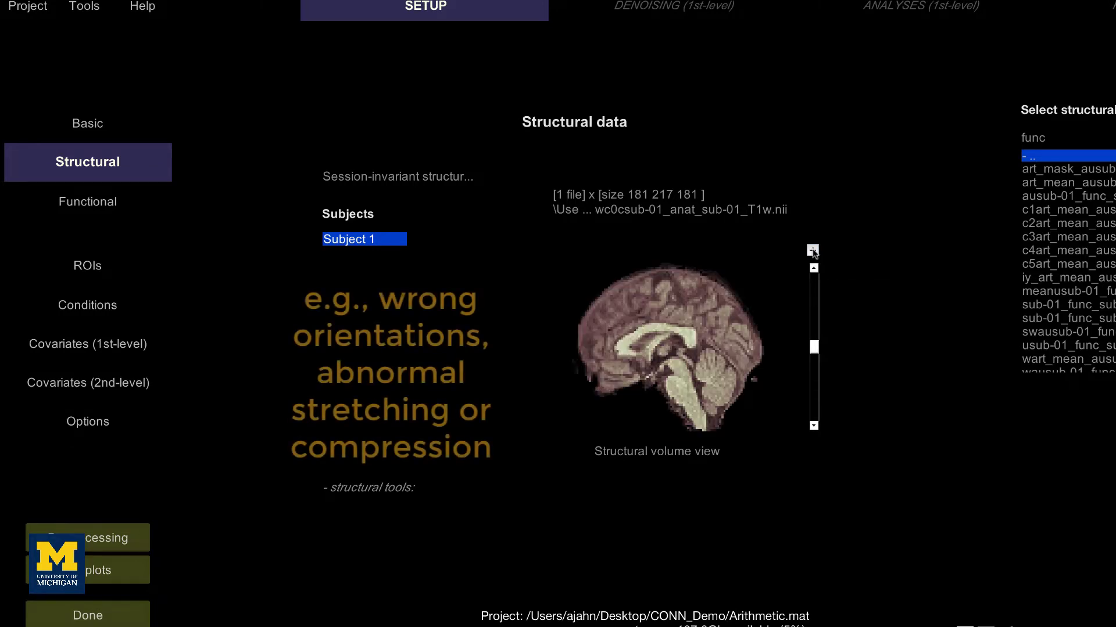
left_click(814, 270)
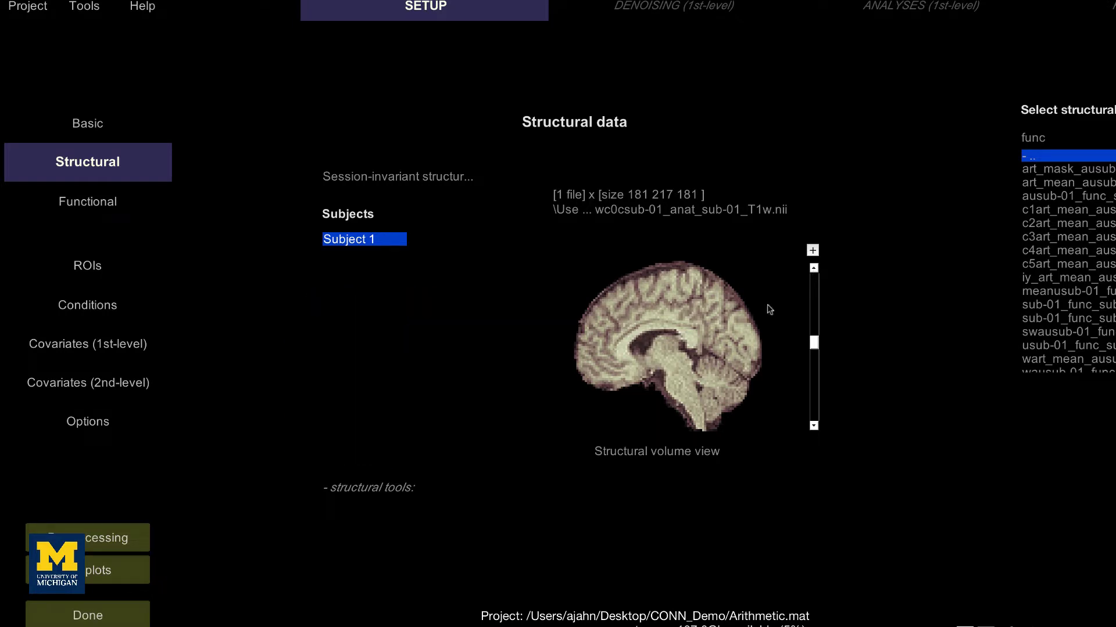
left_click(382, 490)
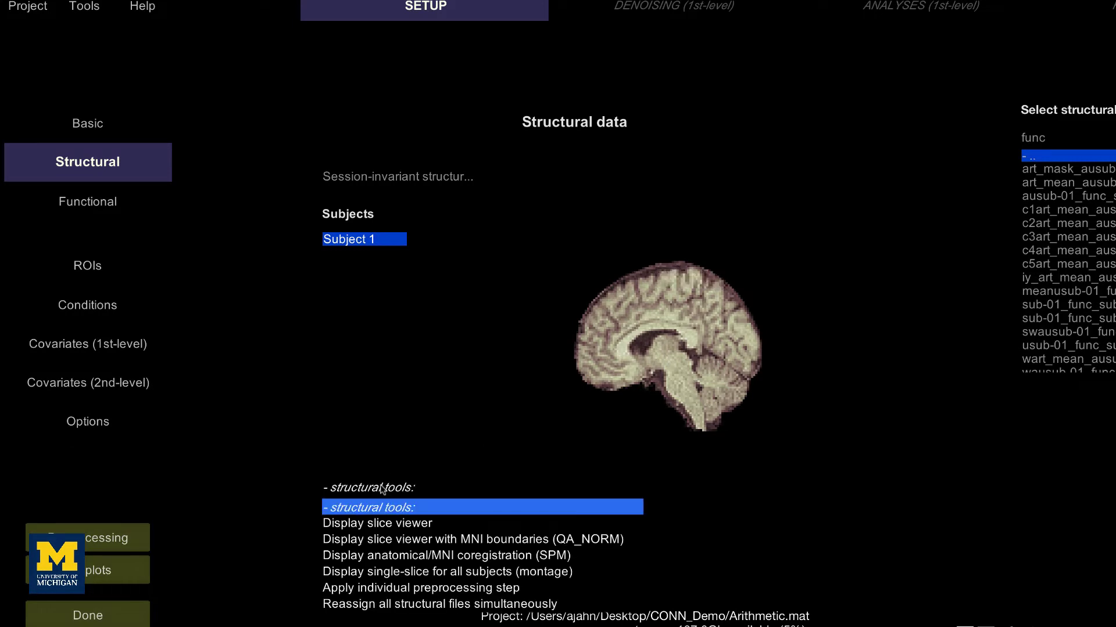
left_click(417, 539)
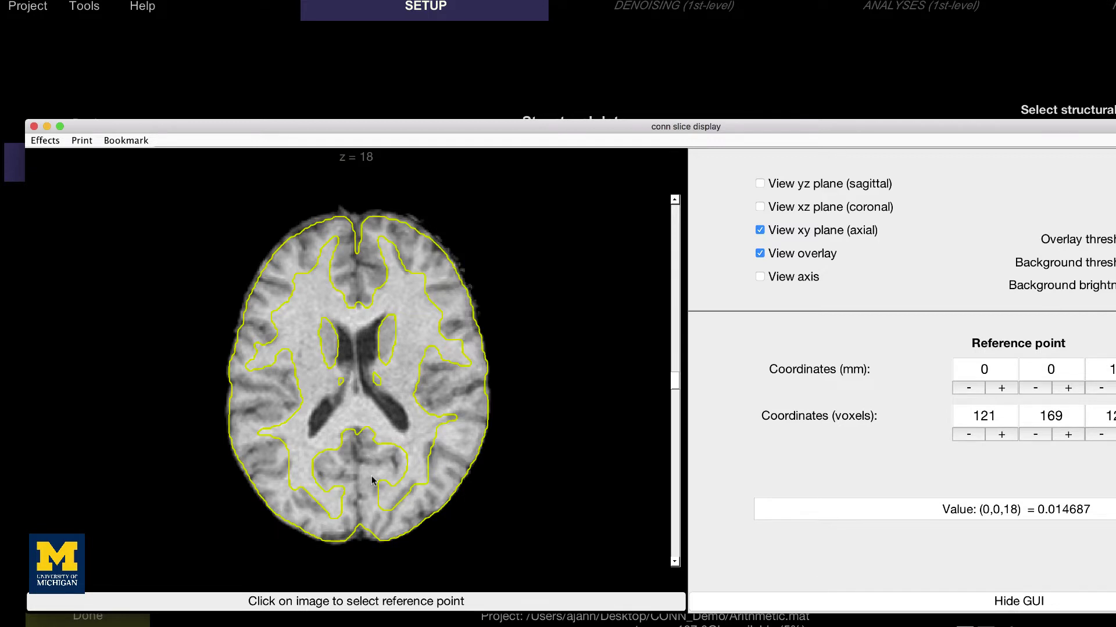
left_click(674, 200)
left_click(674, 200)
left_click(674, 200)
left_click(674, 200)
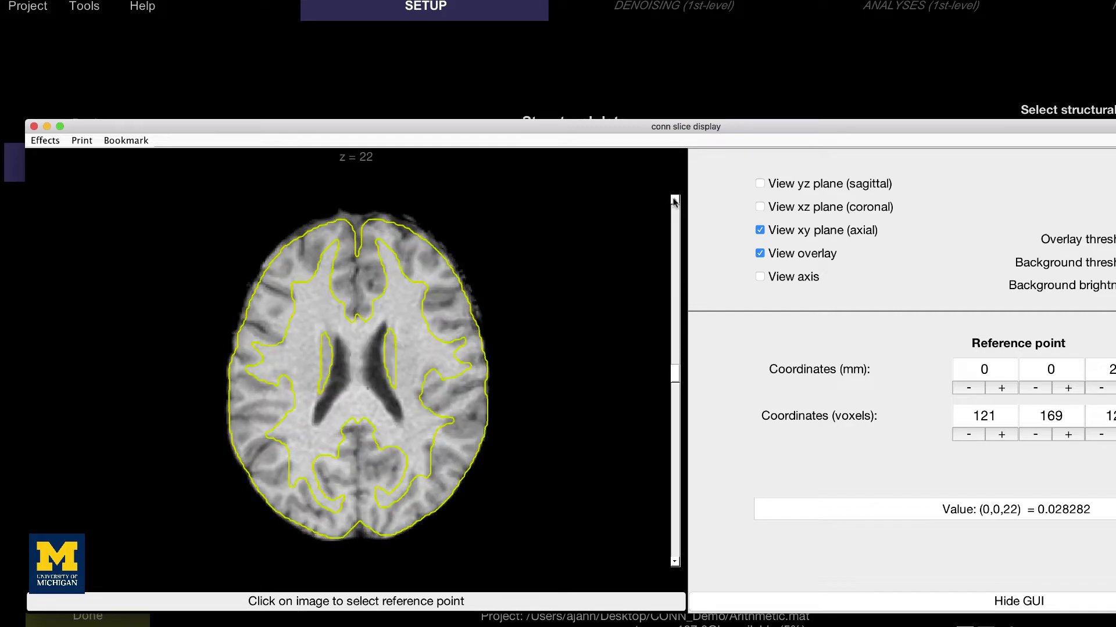
Close the structural viewer and show Subject 1's functional data with its tools list
left_click(33, 127)
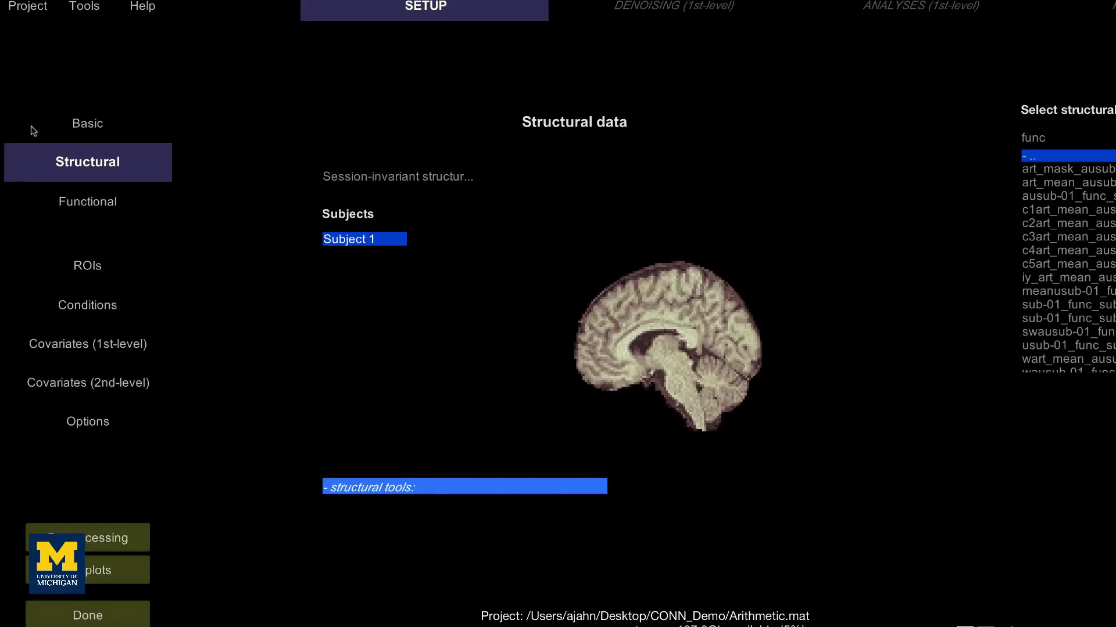
left_click(81, 195)
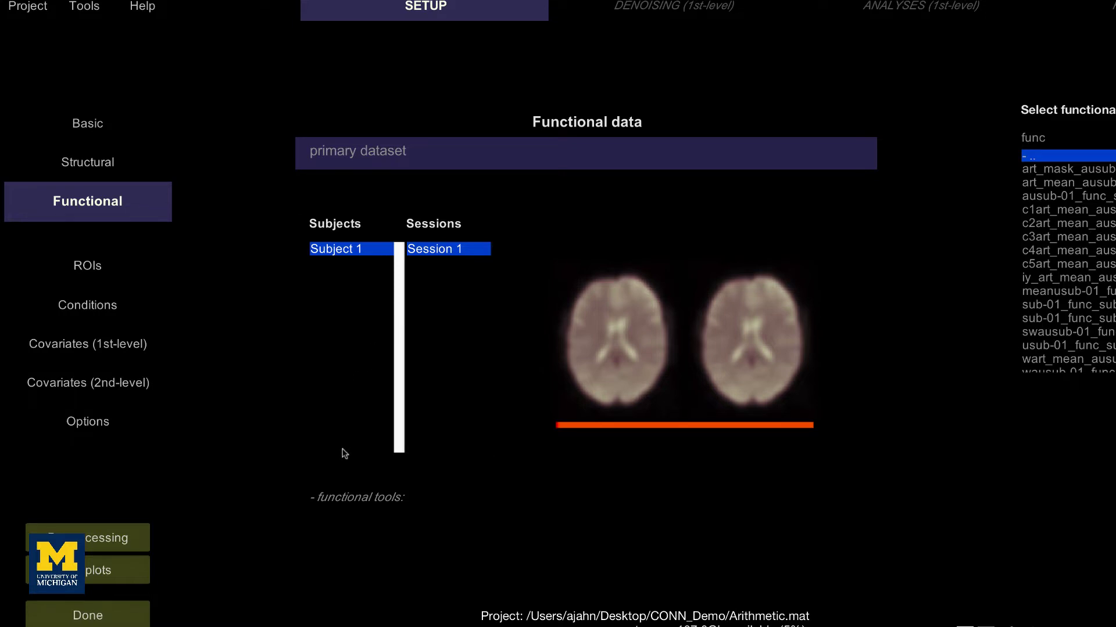
left_click(347, 499)
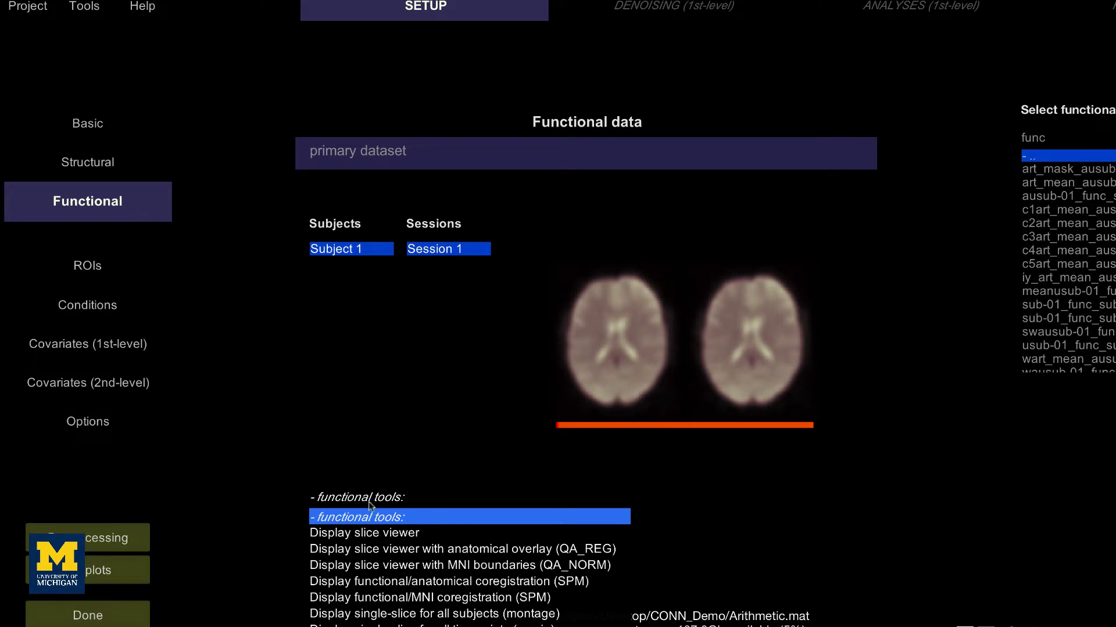
left_click(390, 533)
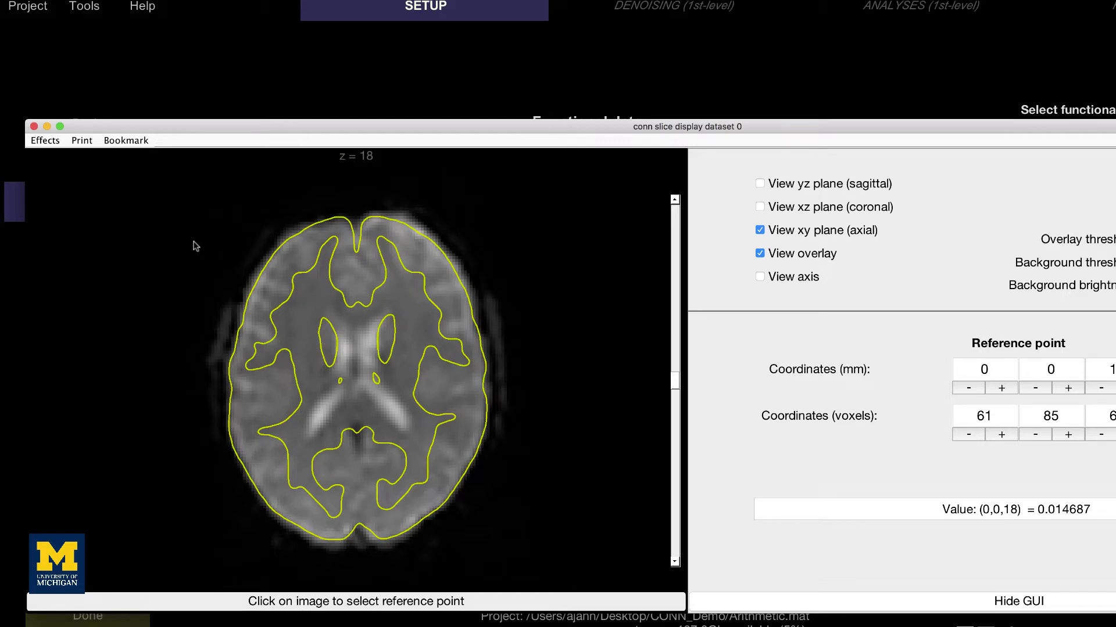
left_click(34, 126)
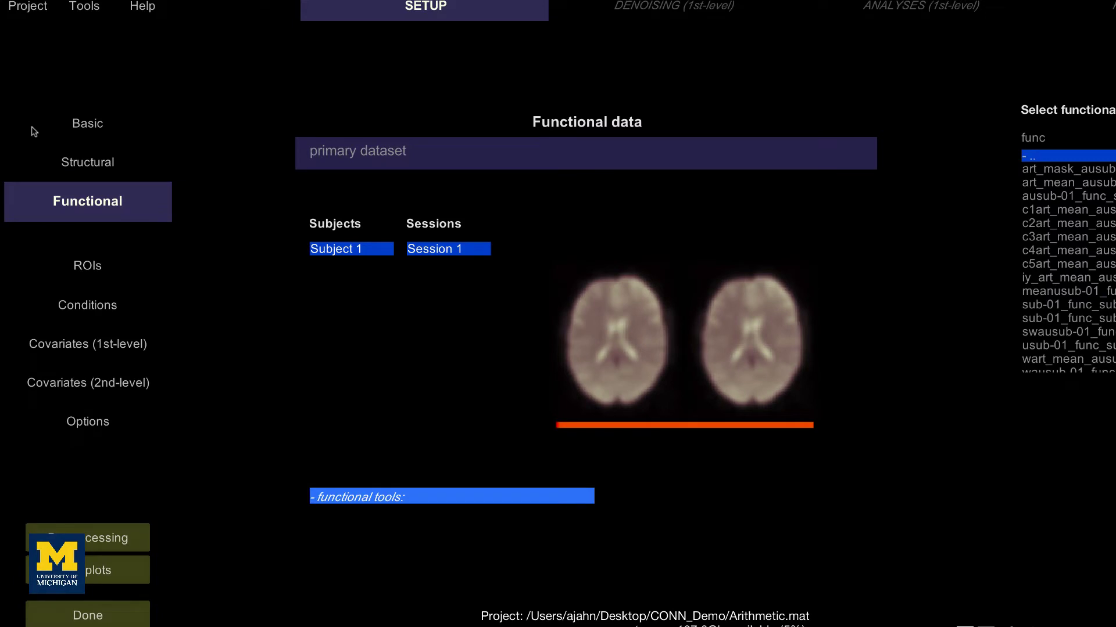
Switch Setup to the ROIs data page
left_click(71, 260)
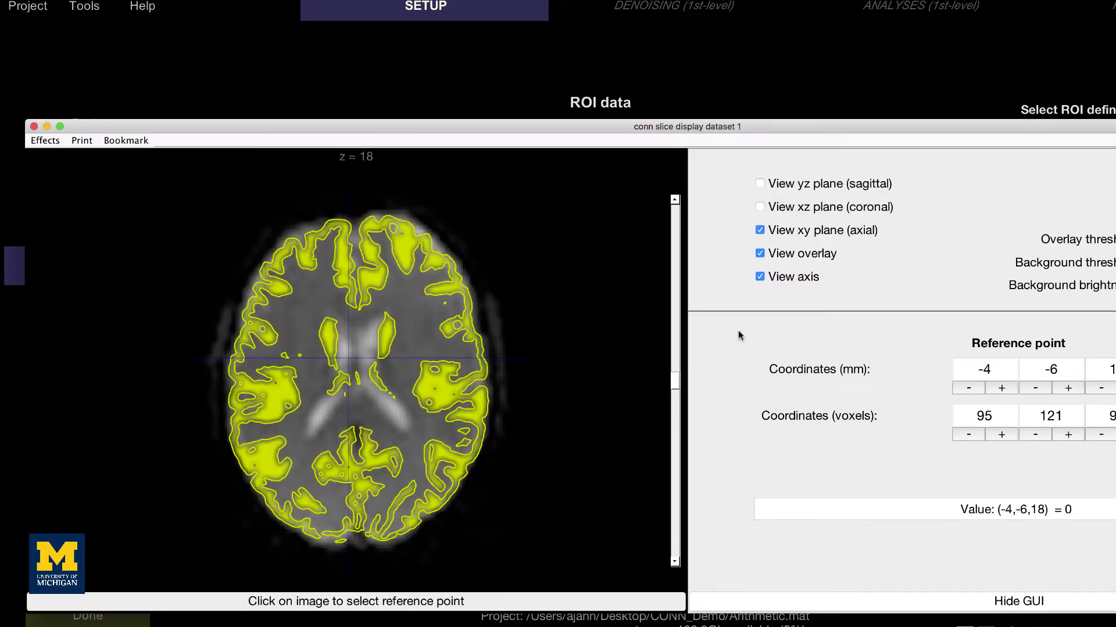
Place the reference point inside the grey matter and close the Grey Matter viewer
left_click(451, 327)
left_click(449, 329)
left_click(34, 126)
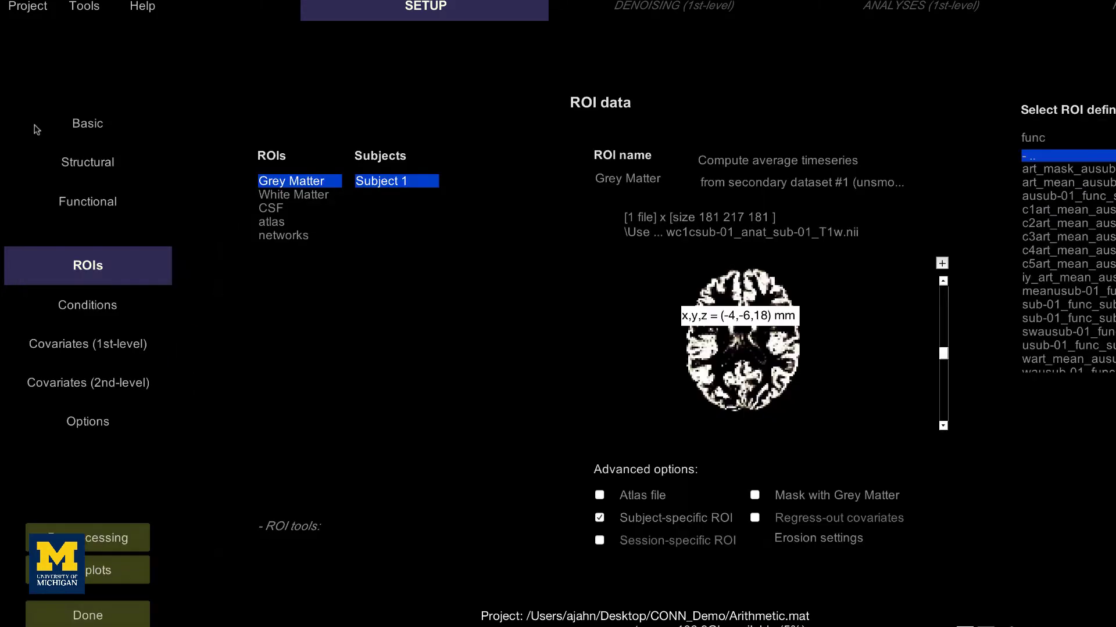
Preview the White Matter mask, then the CSF mask, switching CSF to a coronal view
left_click(306, 198)
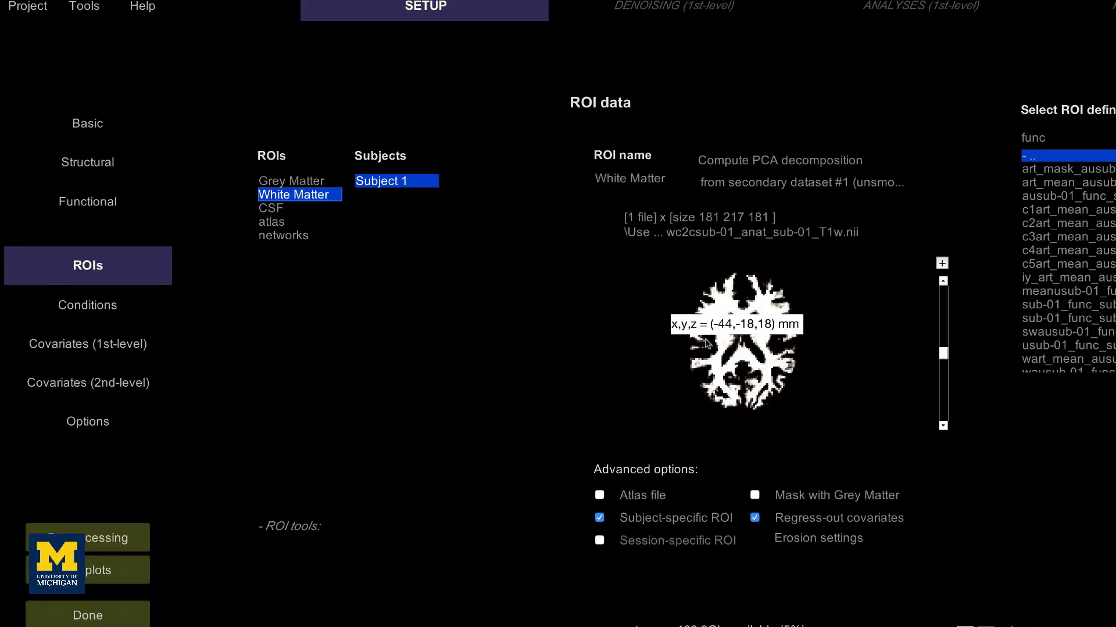
left_click(942, 264)
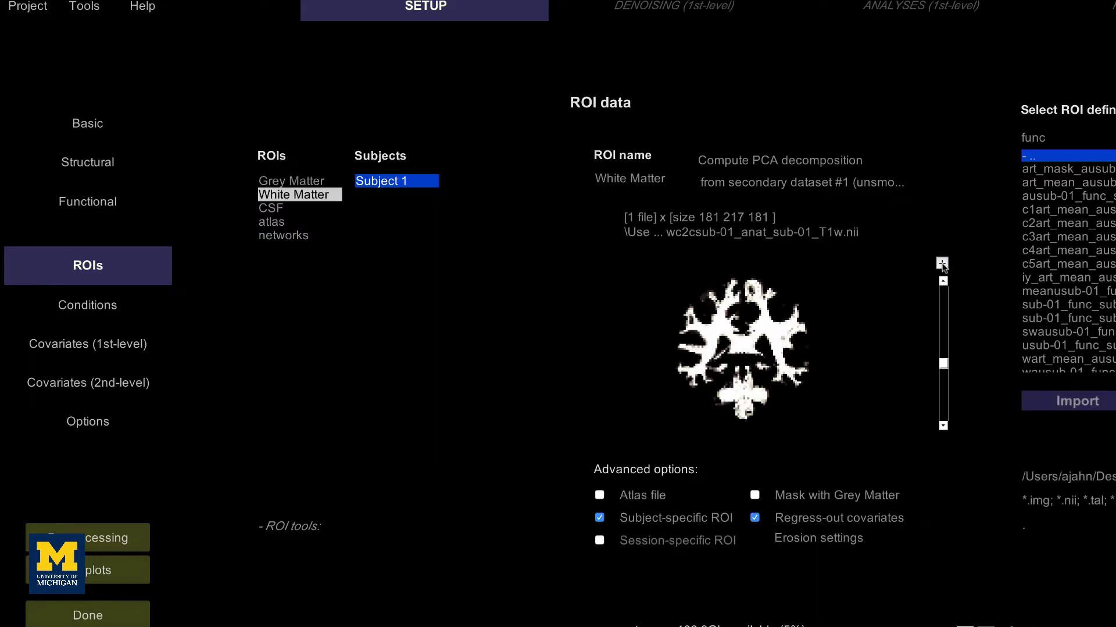
left_click(942, 264)
left_click(303, 209)
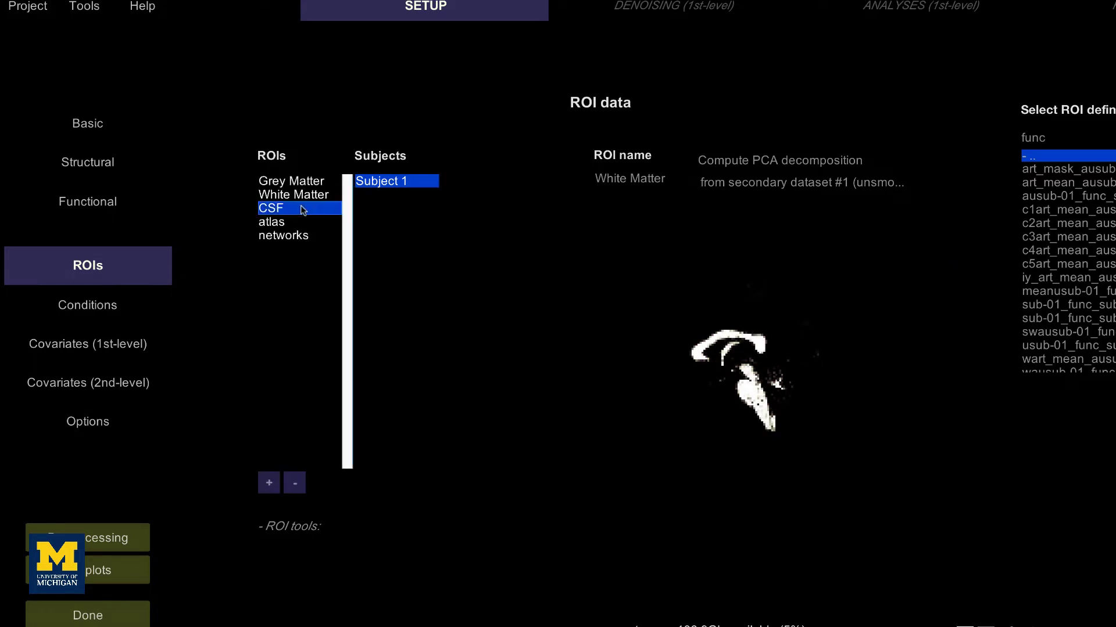
left_click(942, 264)
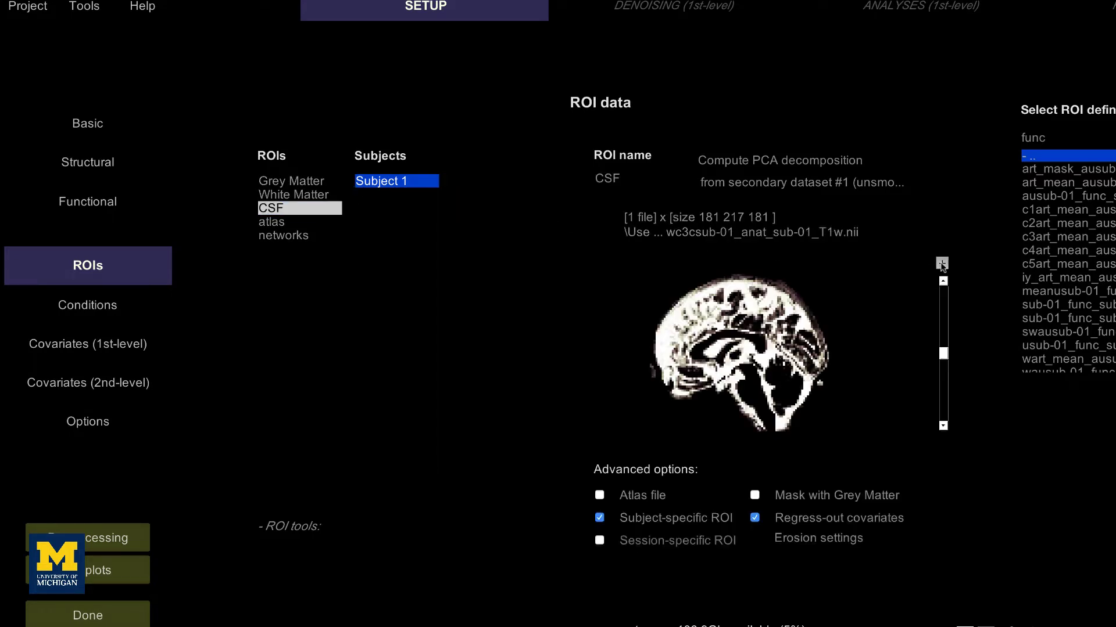
left_click(941, 264)
left_click(943, 282)
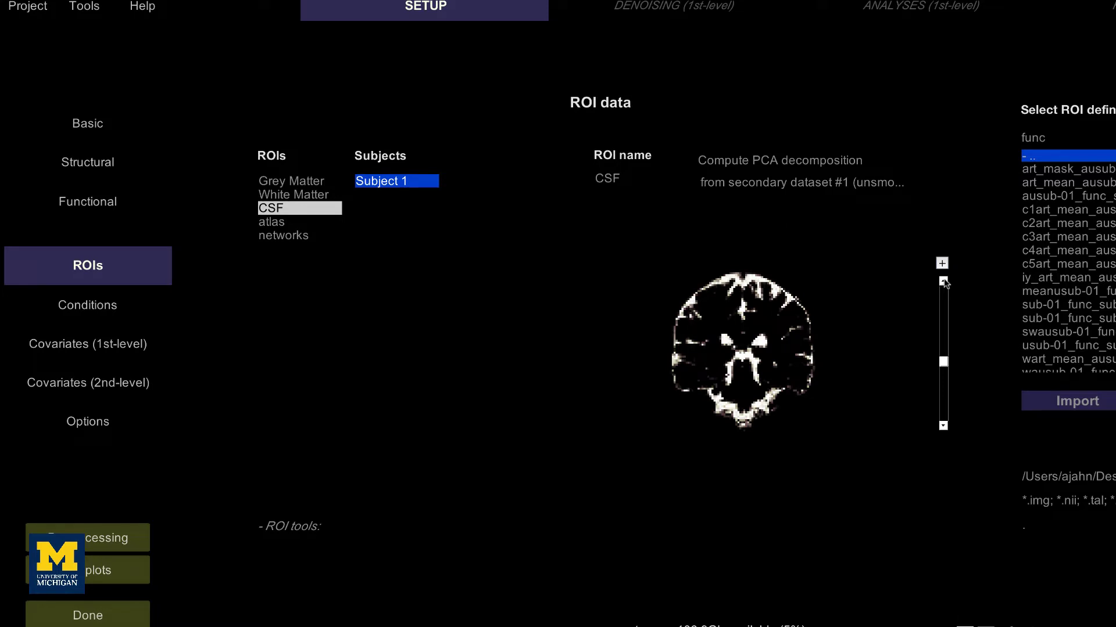
Select the atlas ROI to show its coloured parcellation from atlas.nii
left_click(294, 221)
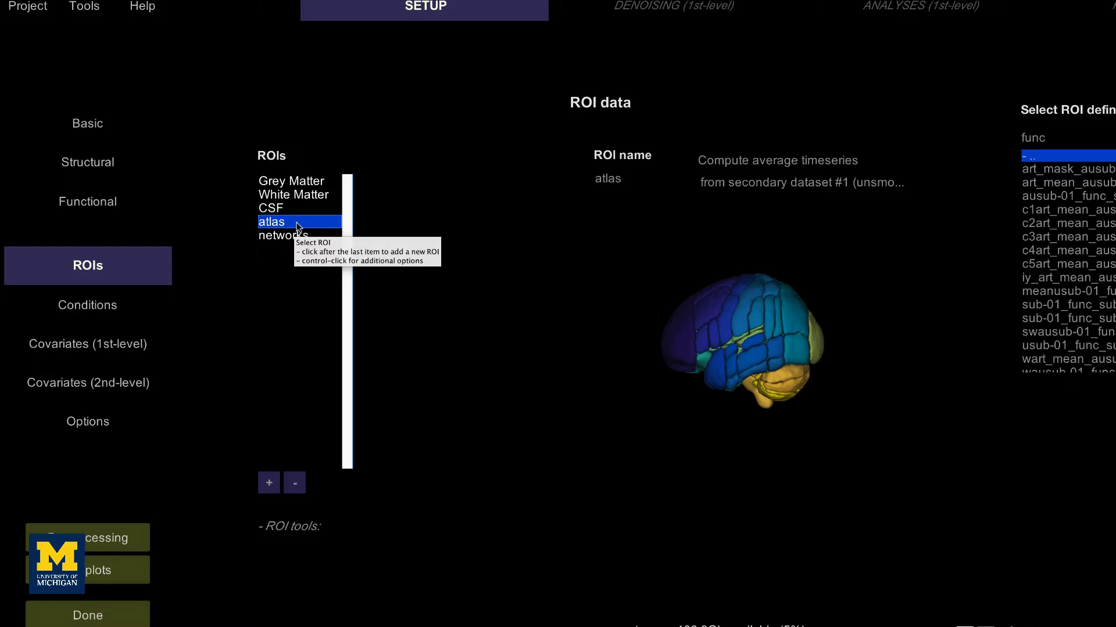
left_click(737, 340)
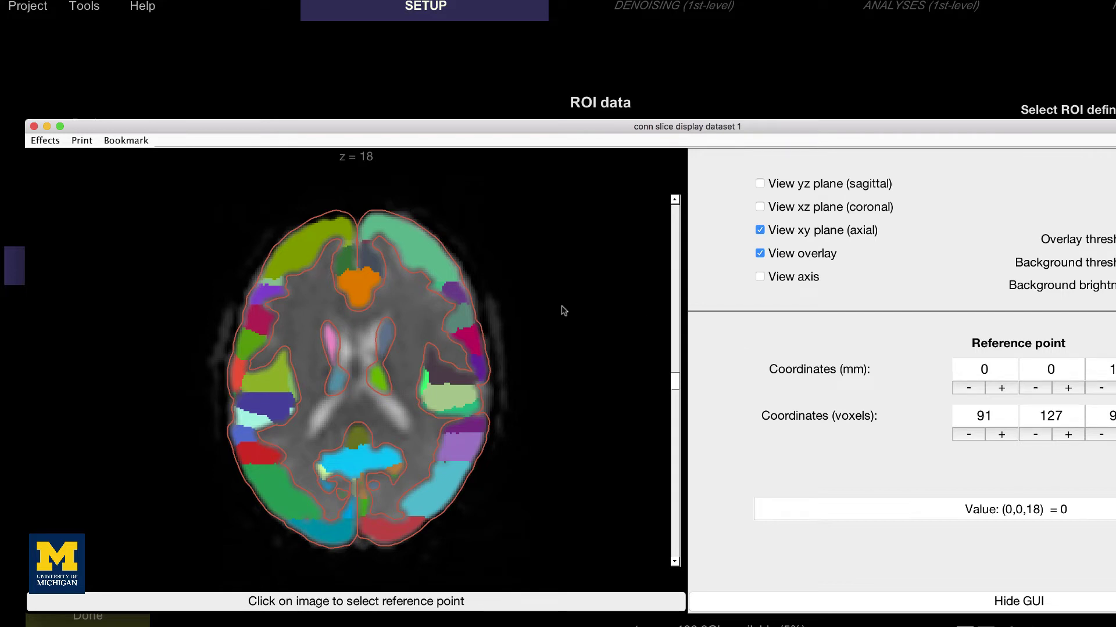
left_click(360, 292)
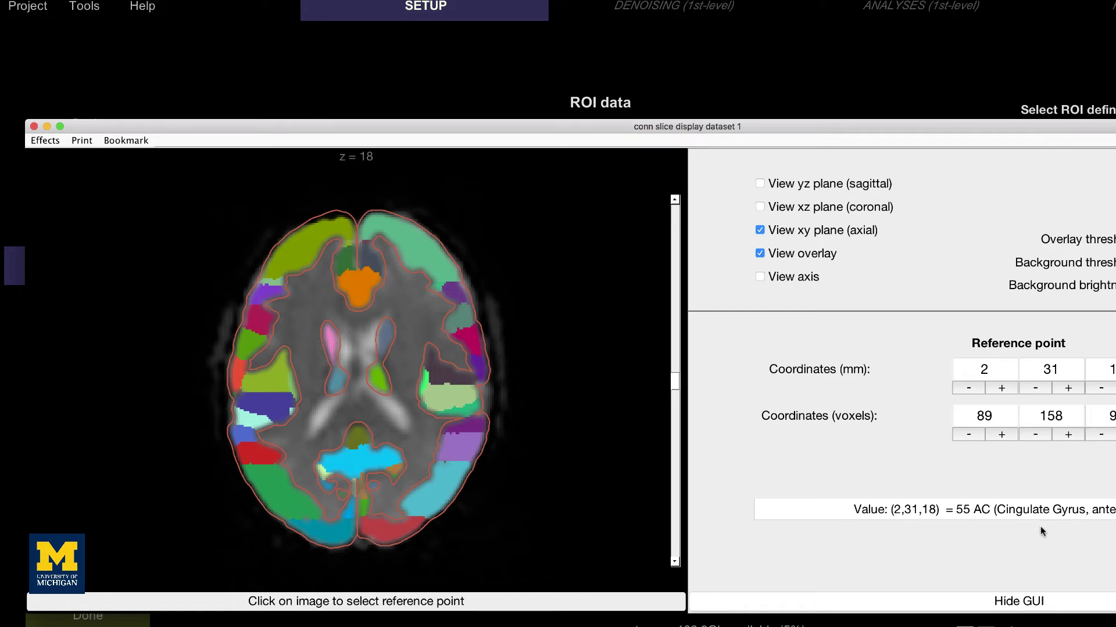
left_click(431, 272)
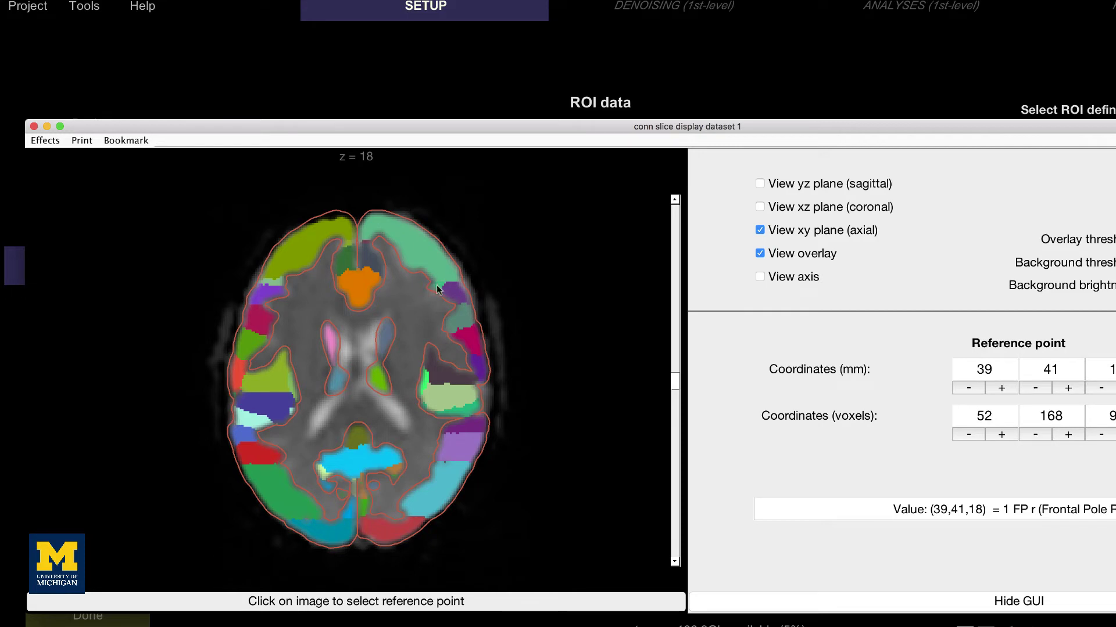
left_click(453, 291)
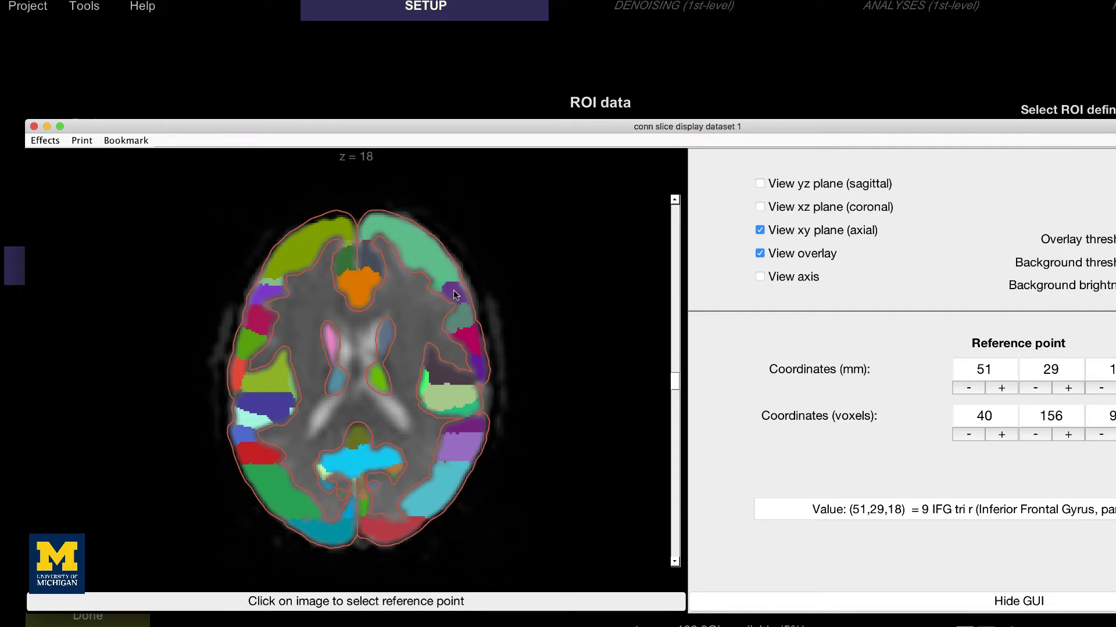
Close the atlas viewer and open the networks ROI in the slice viewer
left_click(34, 127)
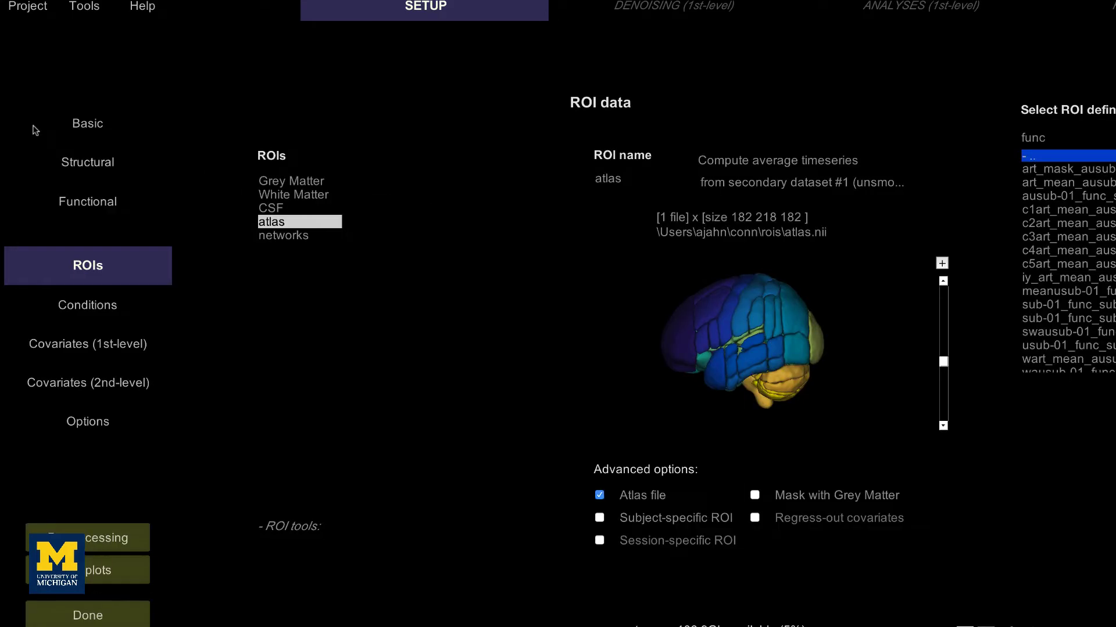
mouse_move(280, 239)
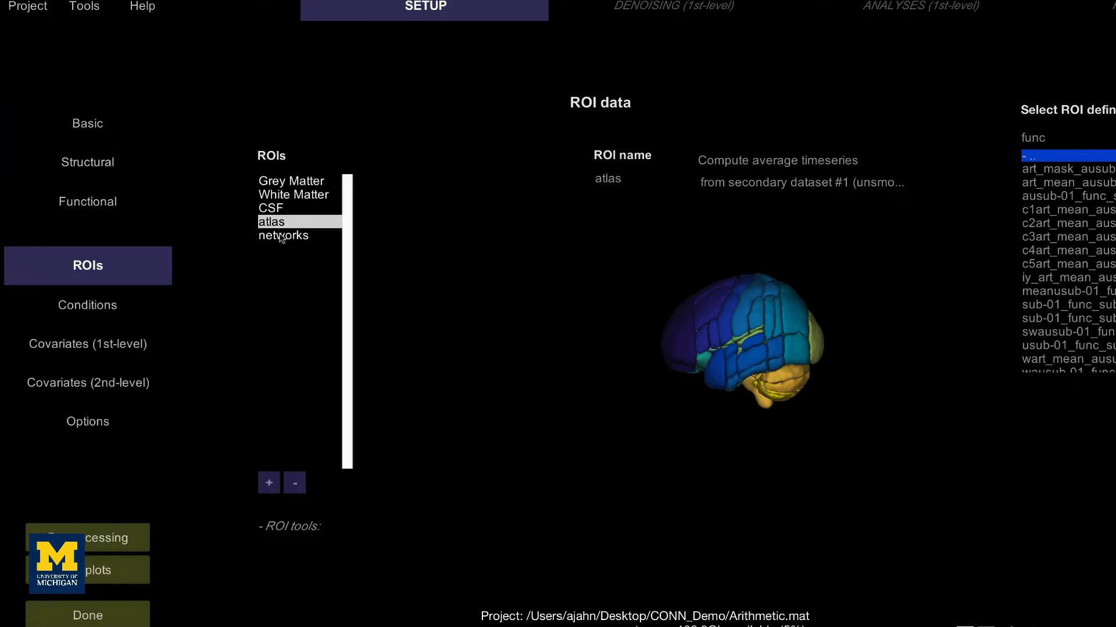
left_click(281, 237)
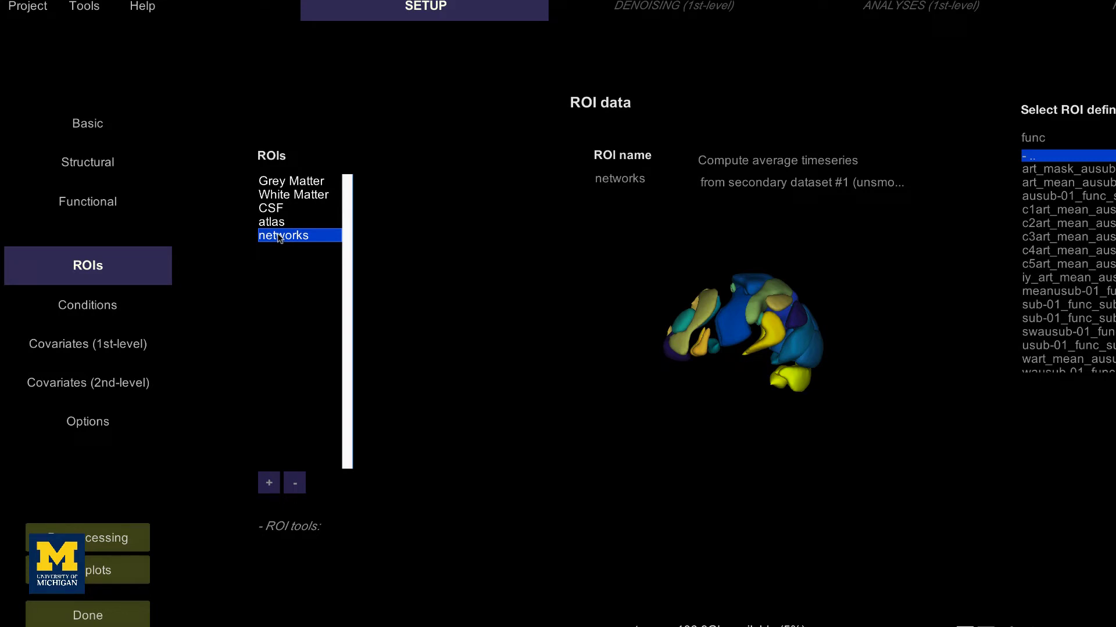
left_click(737, 323)
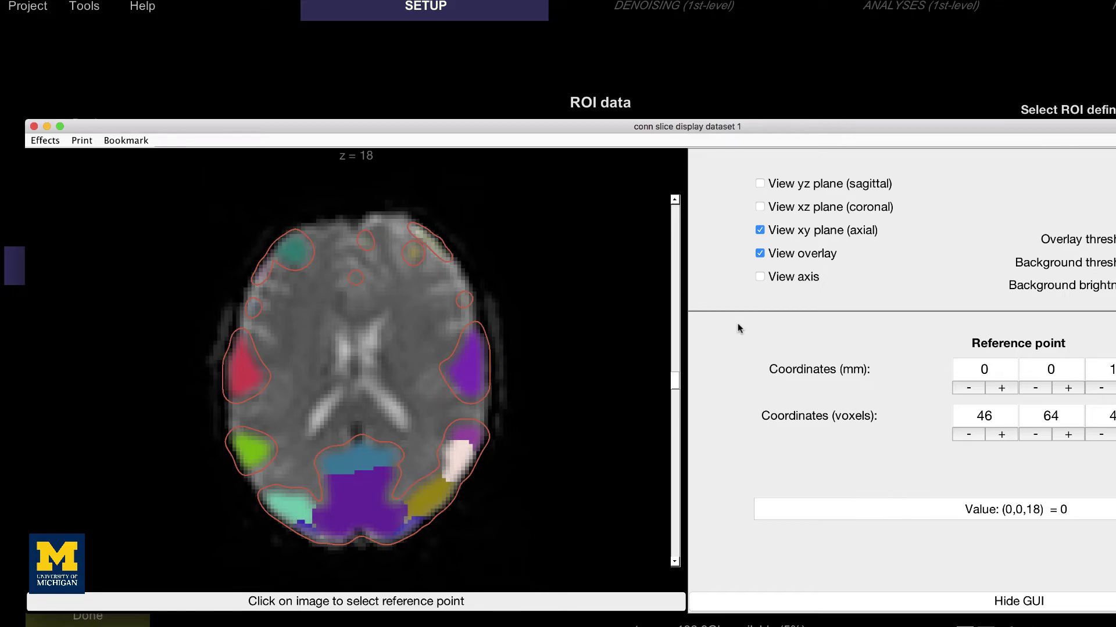
Browse axial slices z = 22, 24, 14, 16 and 6, marking posterior midline and MPFC regions, then close
left_click(674, 199)
left_click(675, 199)
left_click(674, 200)
left_click(675, 200)
left_click(360, 464)
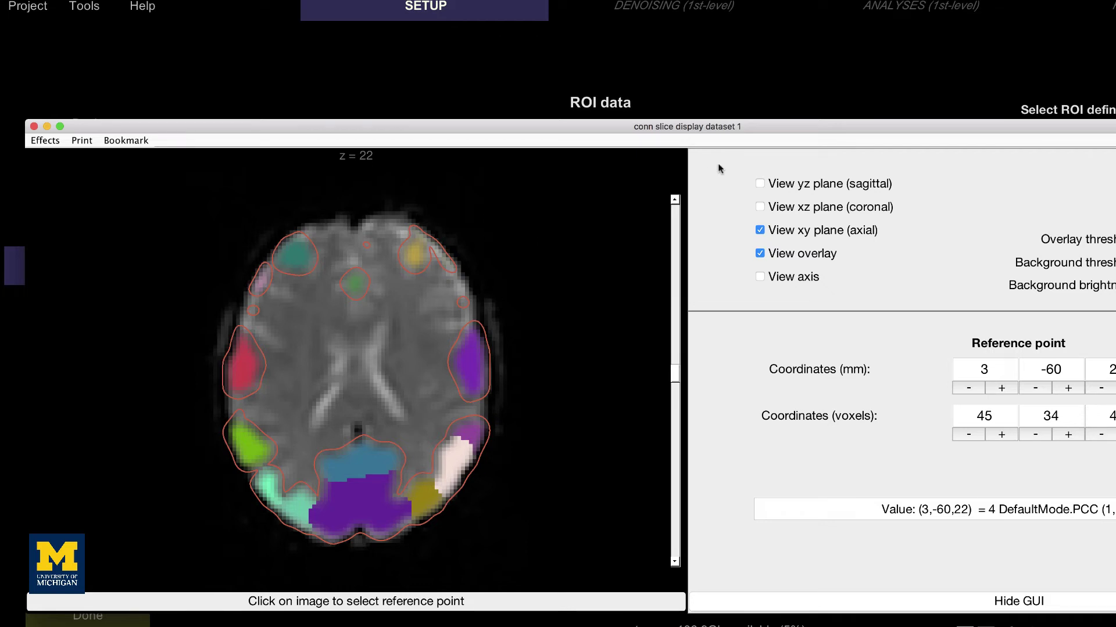
left_click(674, 200)
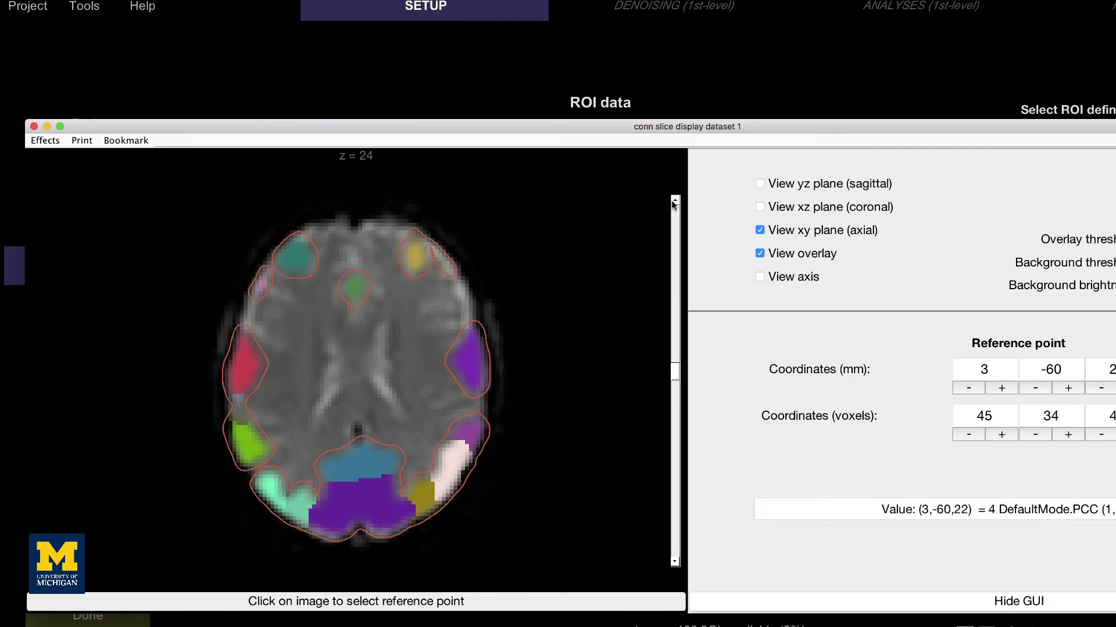
left_click(674, 498)
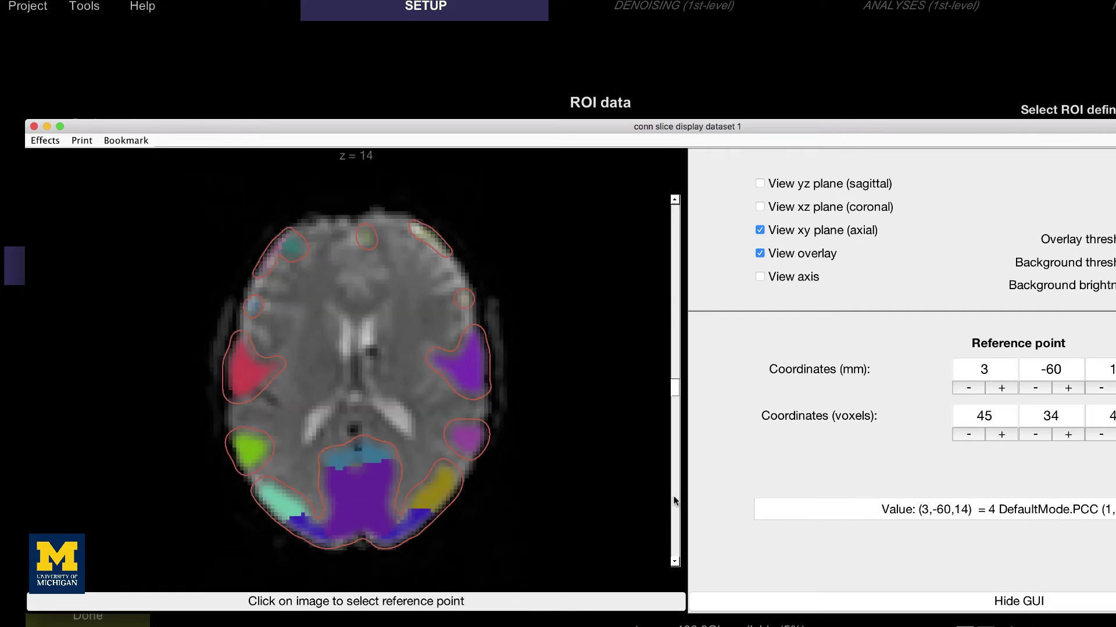
left_click(365, 239)
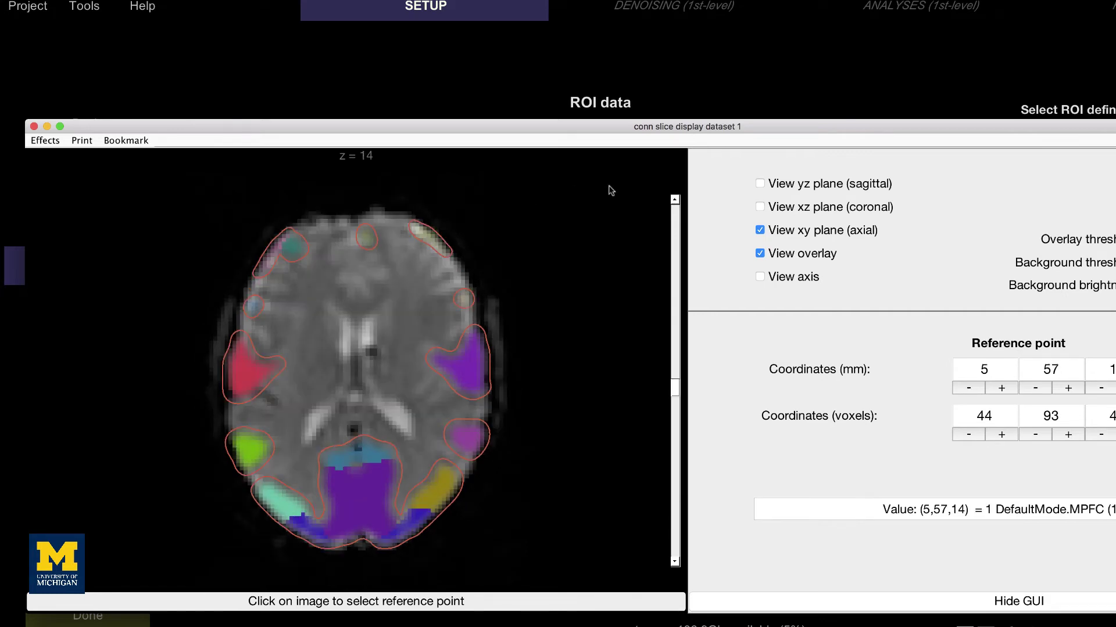
left_click(674, 200)
left_click(675, 562)
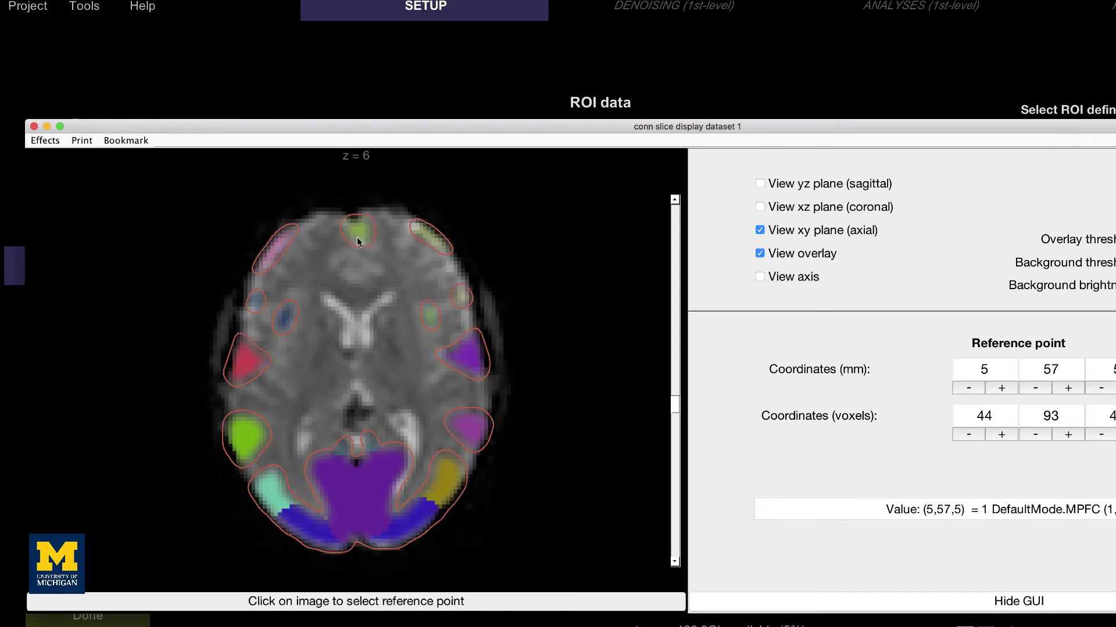
left_click(33, 126)
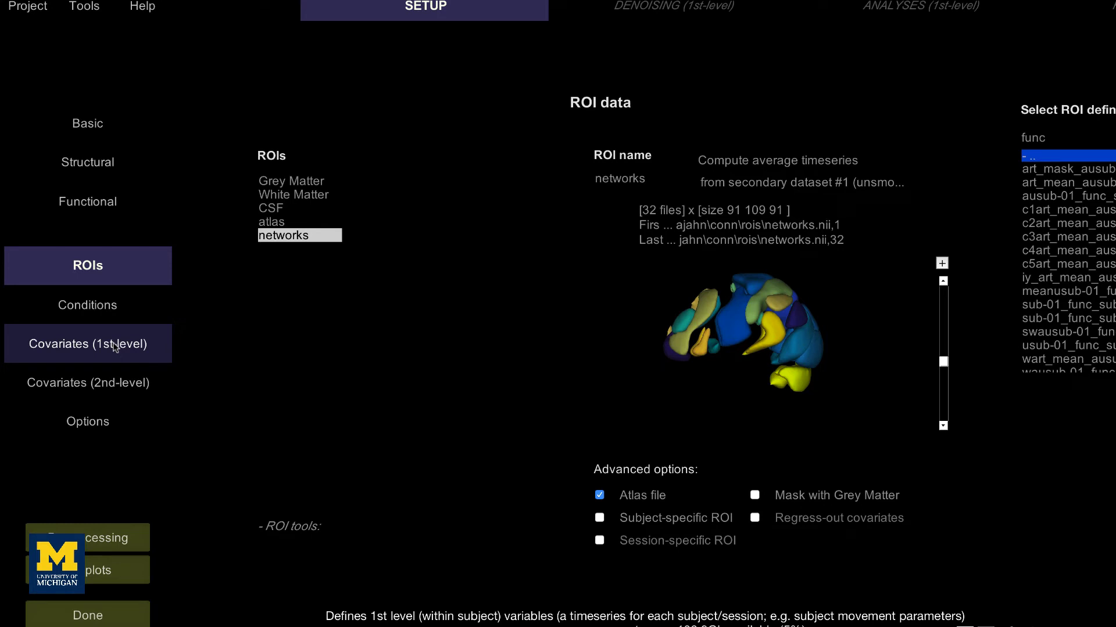
Show the Covariates (1st-level) page with Subject 1's six realignment motion timeseries
left_click(116, 347)
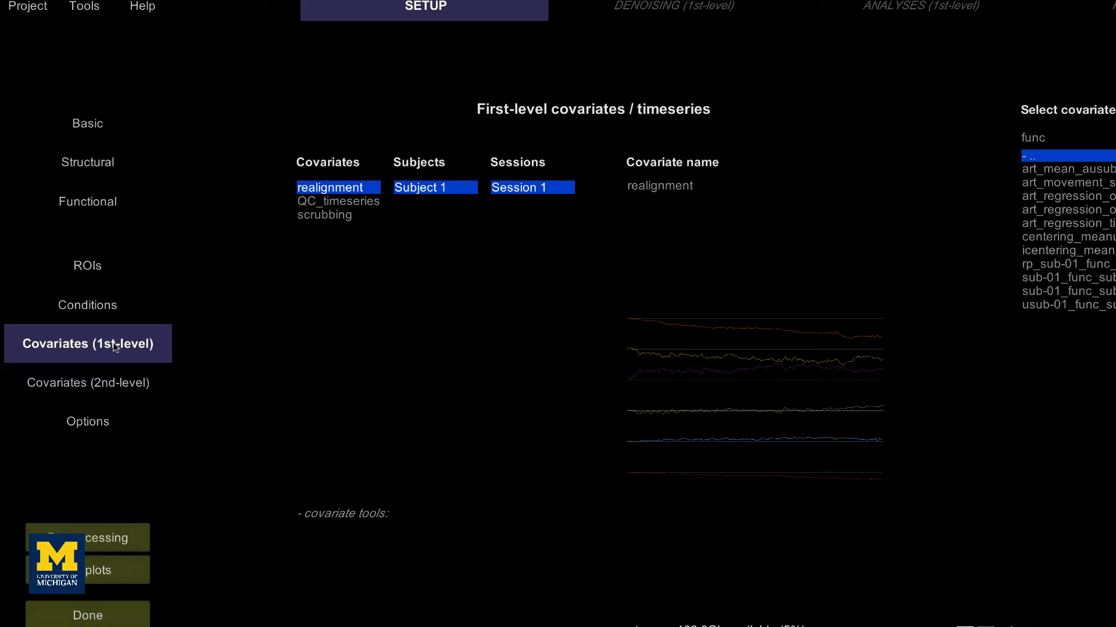
mouse_move(347, 214)
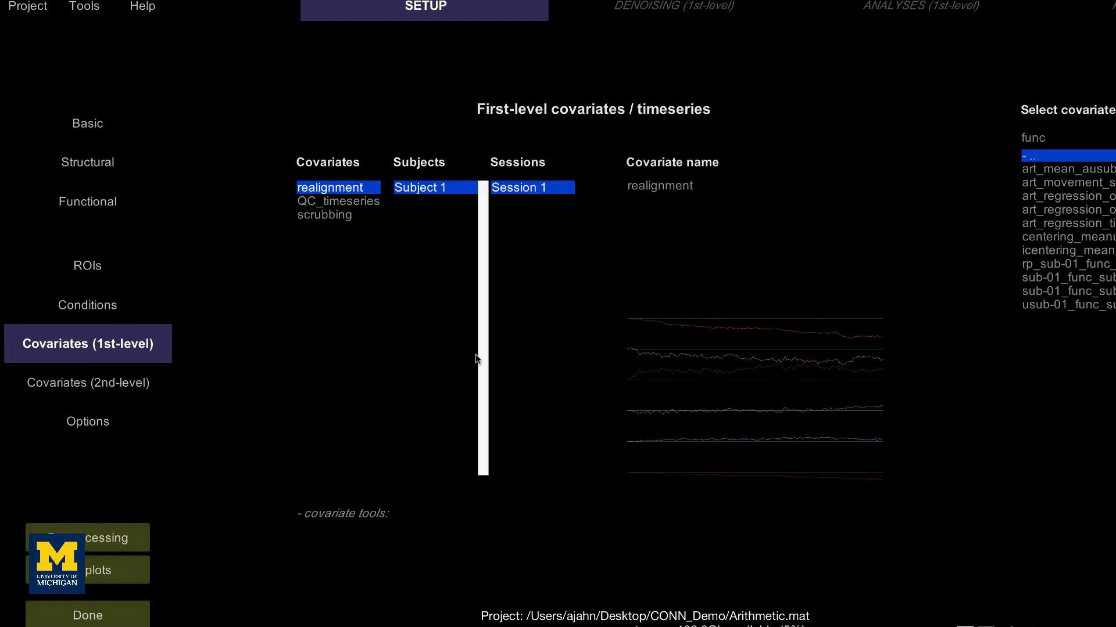
mouse_move(653, 375)
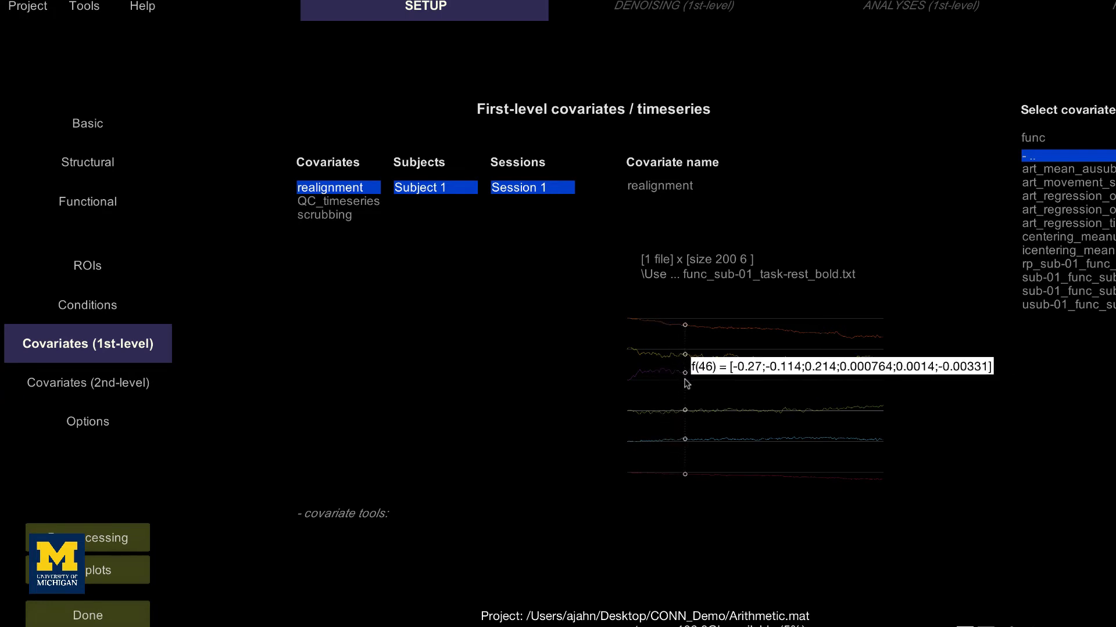
Plot the QC_timeseries covariate and preview derived-covariate transformations, closing the dialog unapplied
left_click(349, 201)
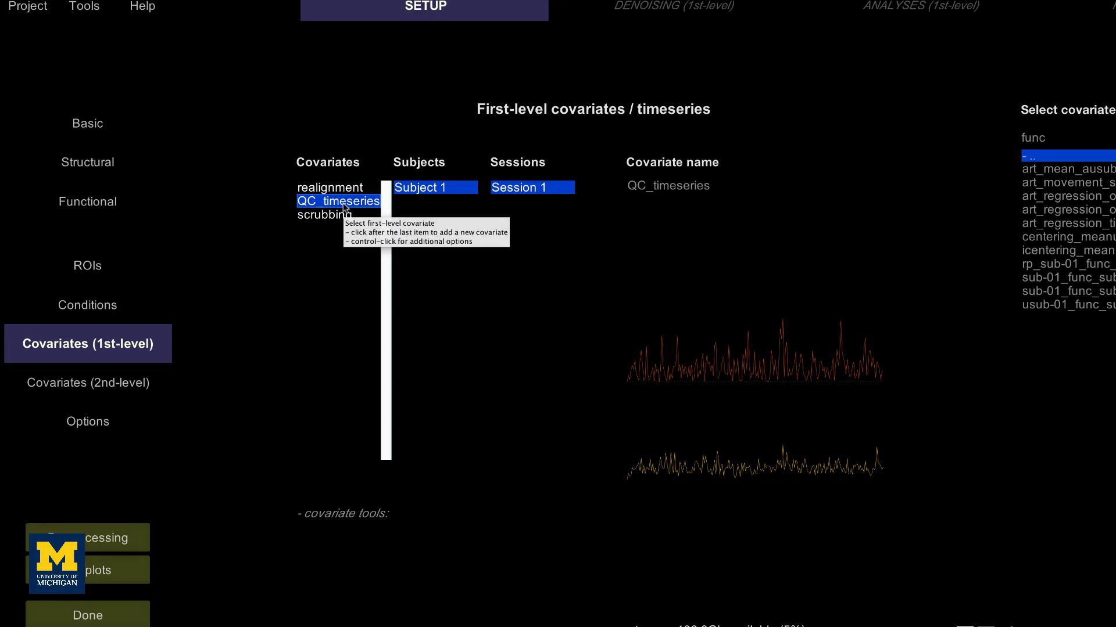
mouse_move(698, 361)
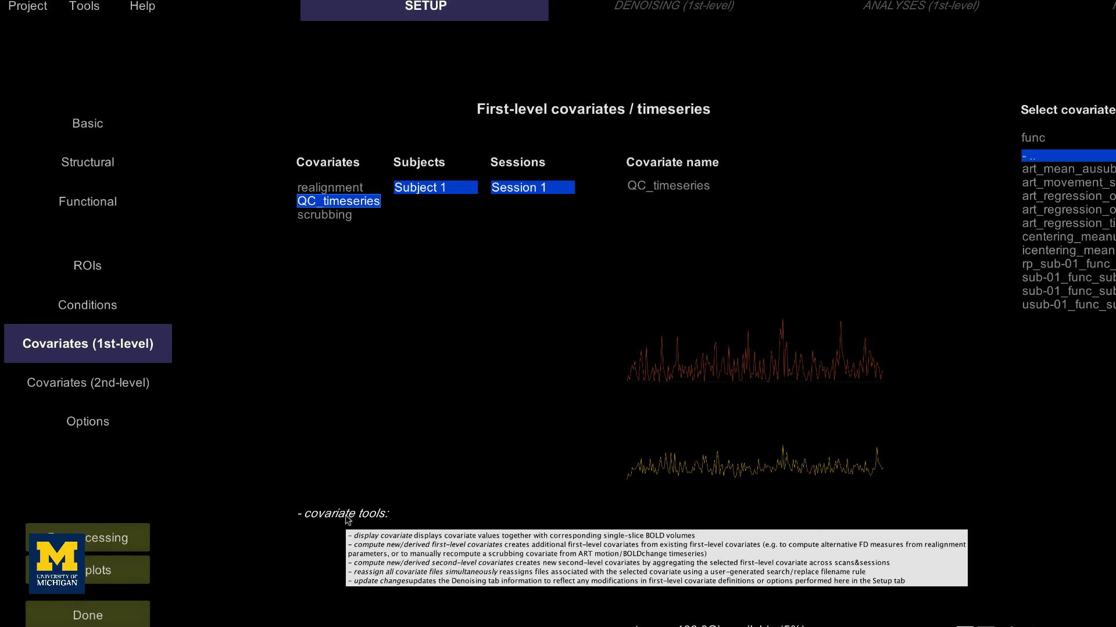
left_click(346, 515)
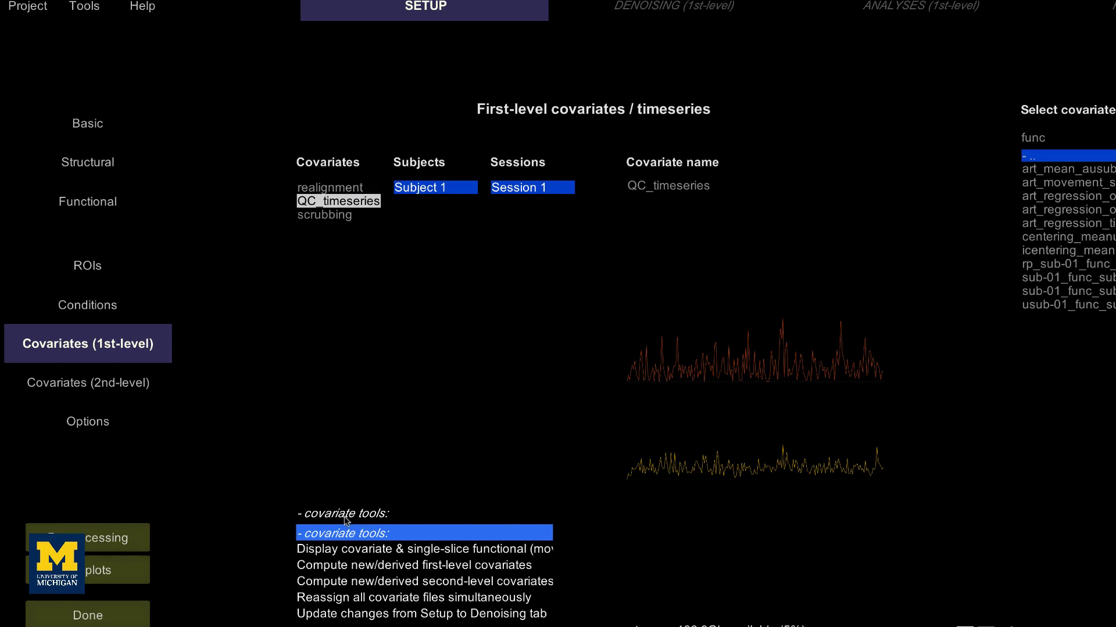
left_click(395, 563)
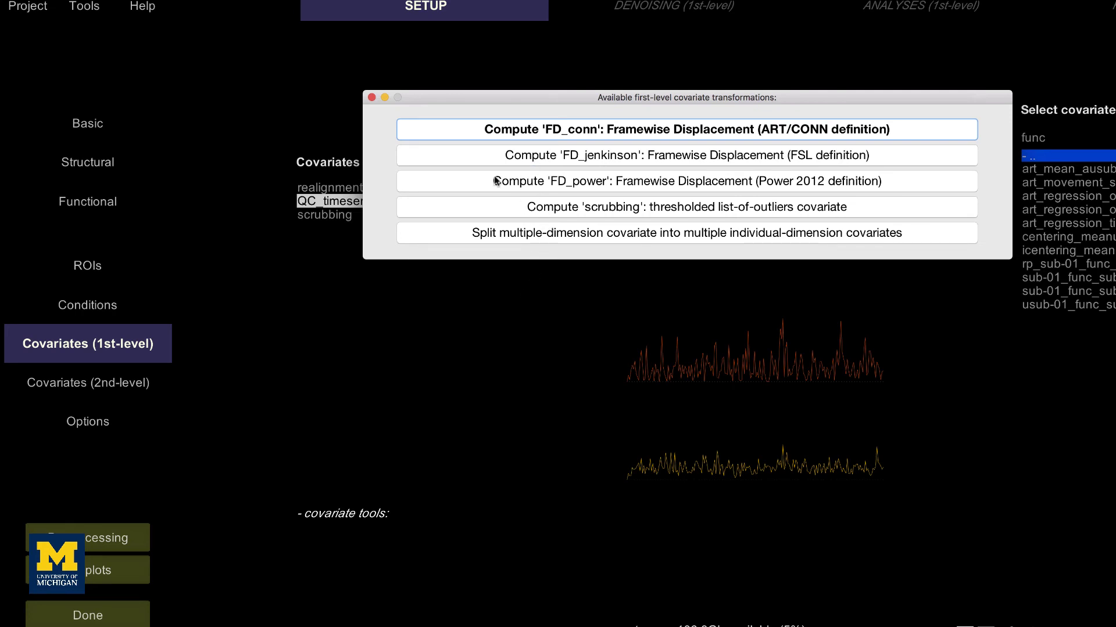
left_click(372, 97)
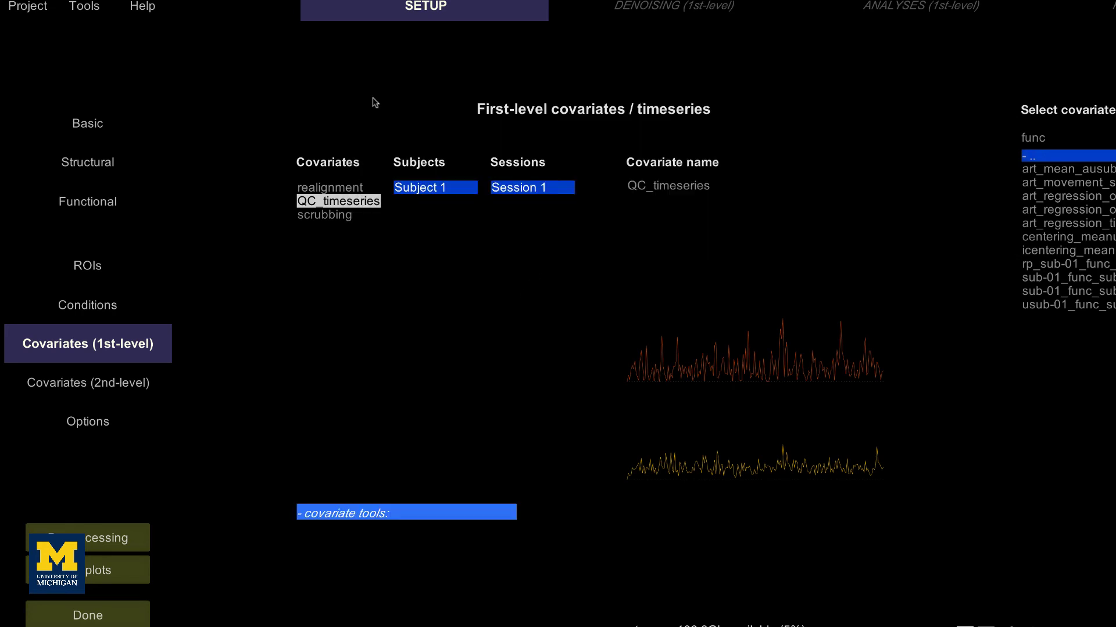
Select the scrubbing covariate for Subject 1, Session 1
left_click(334, 216)
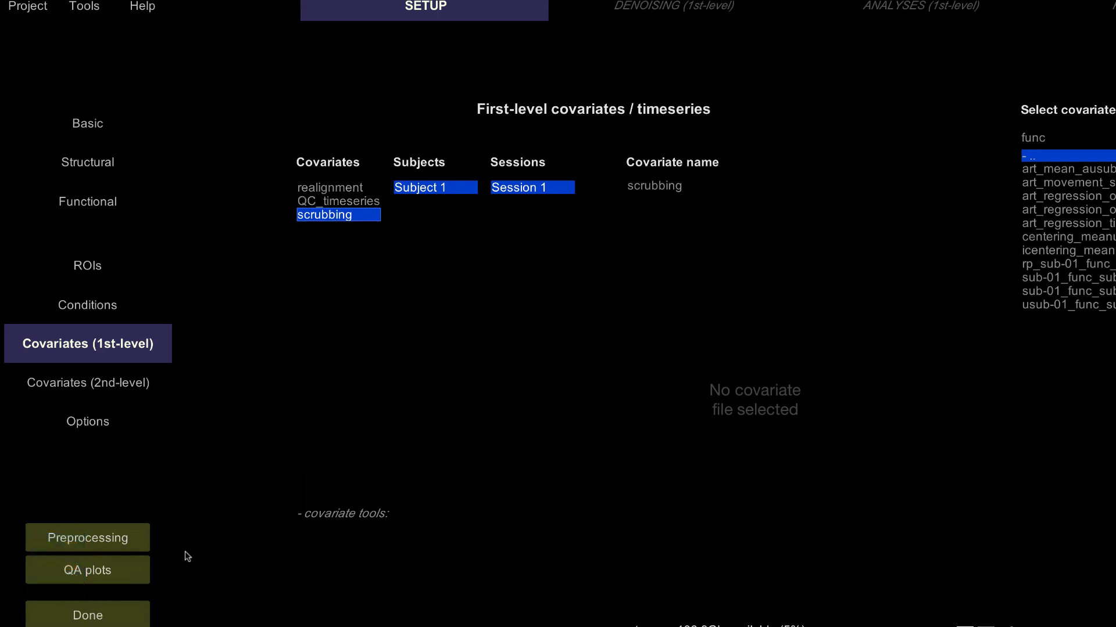
In QA plots, create a new report named 'Arithmetic_subj-01_QA'
left_click(110, 570)
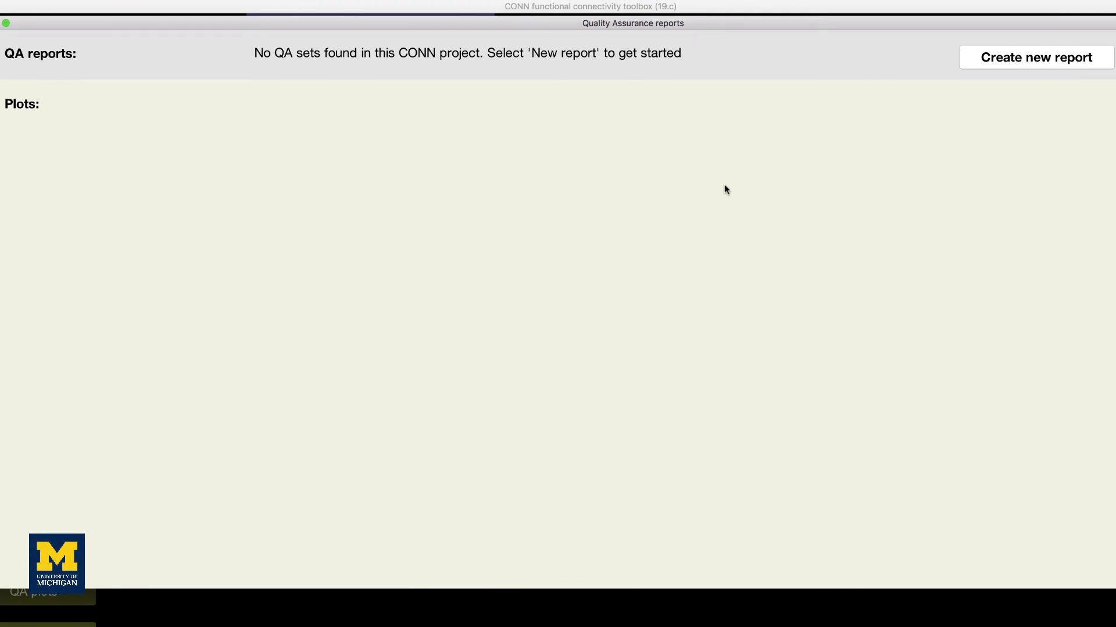
left_click(1048, 63)
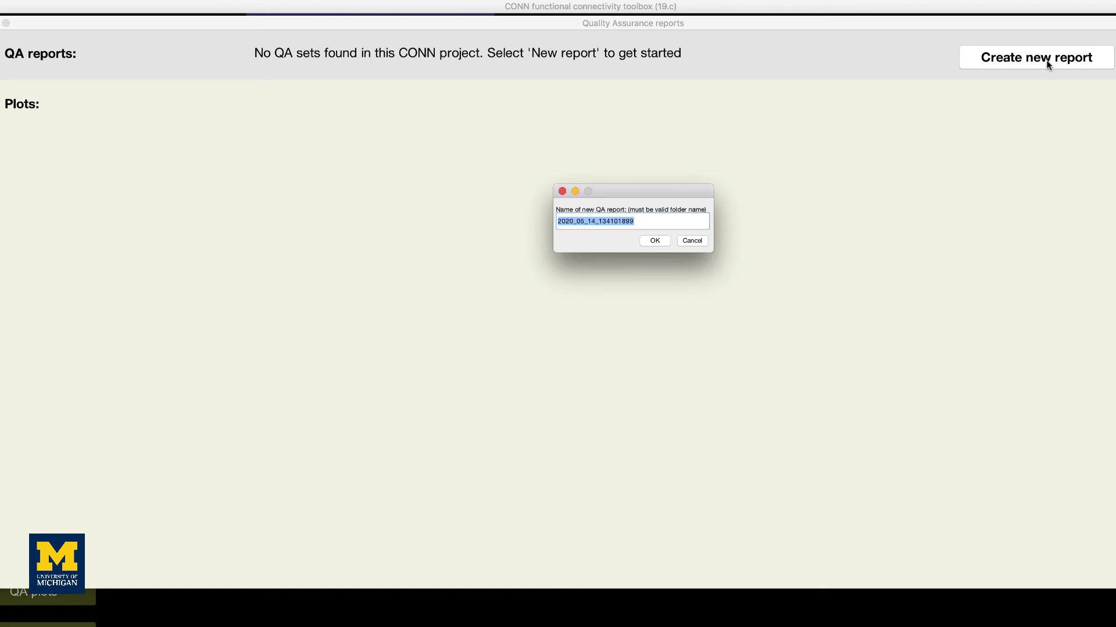
type("Arithmetic_subj-01_QA")
left_click(662, 242)
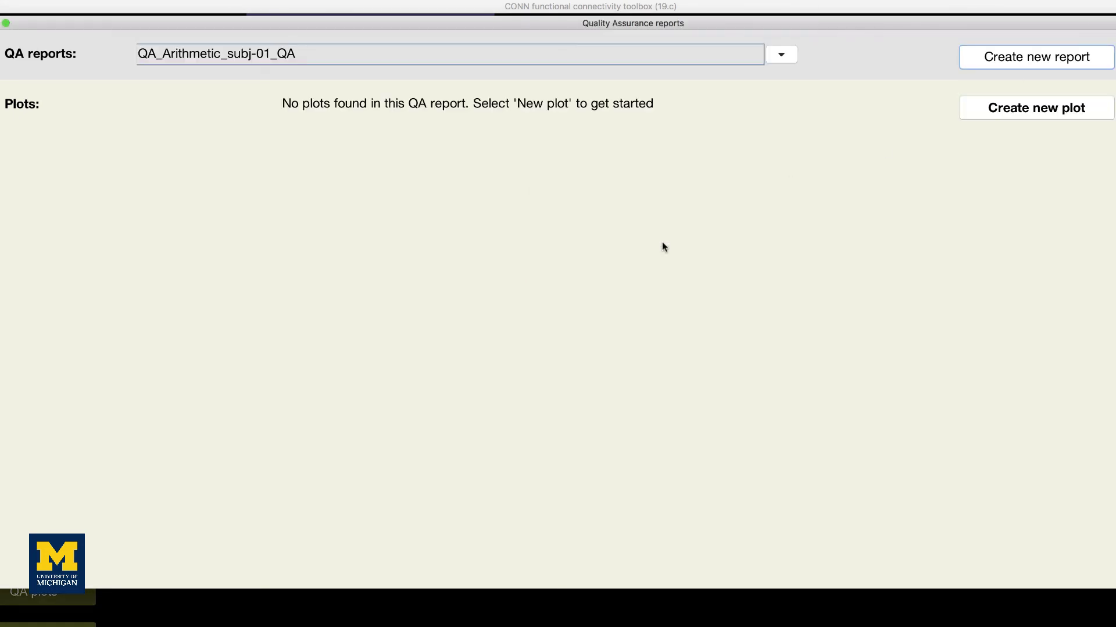
Create QA plots of structural and functional ROI registration and BOLD GS/motion timeseries for all subjects
left_click(997, 112)
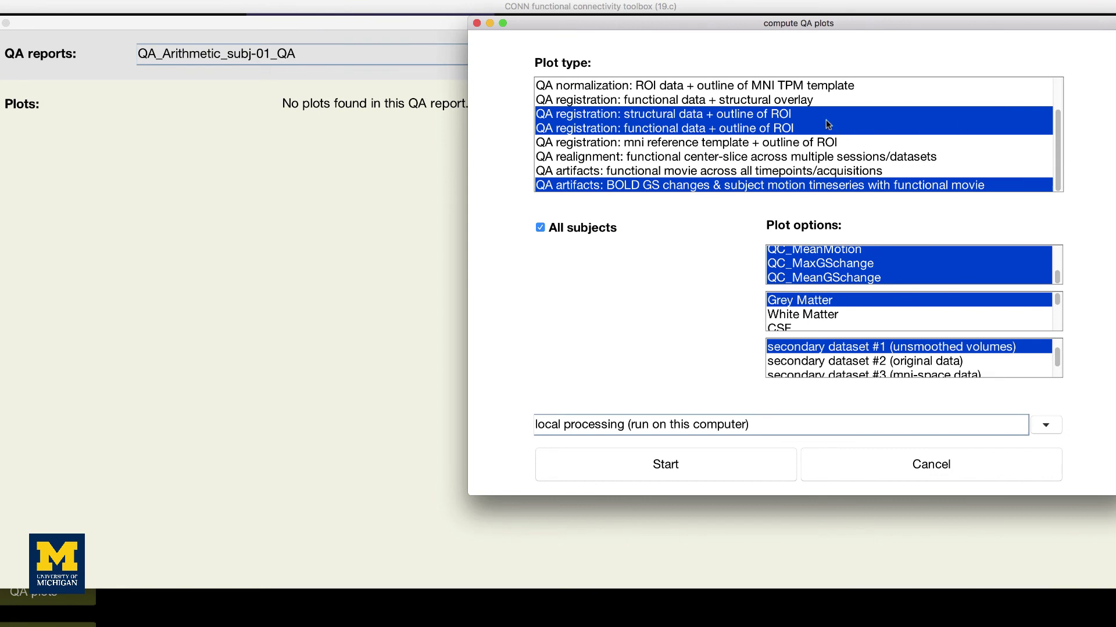
scroll(827, 115, "up", 3)
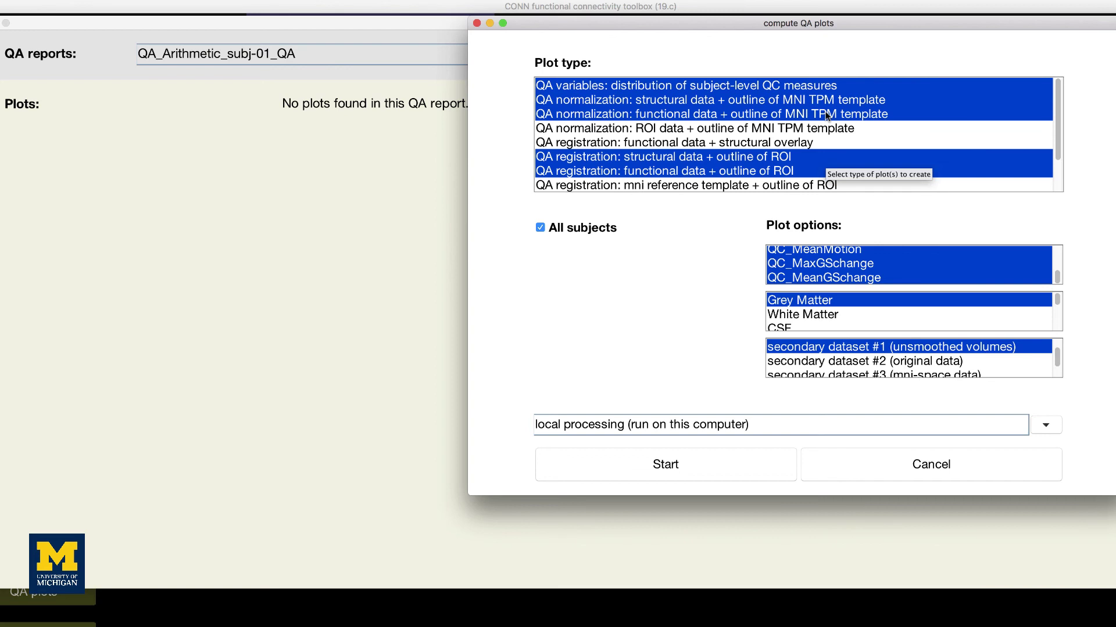
scroll(826, 114, "down", 3)
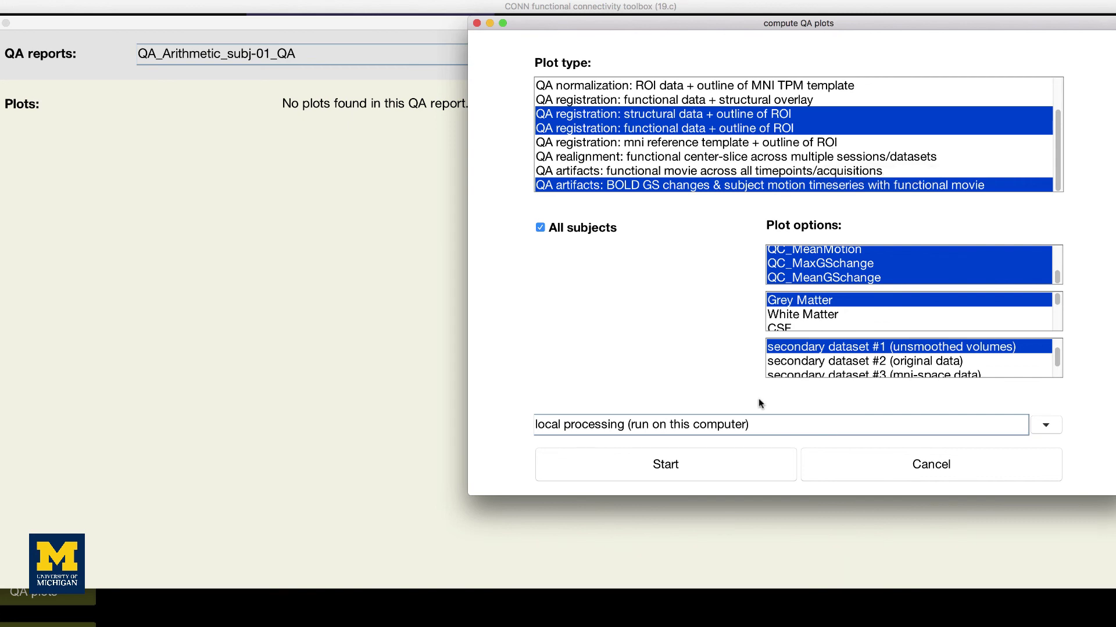
left_click(705, 457)
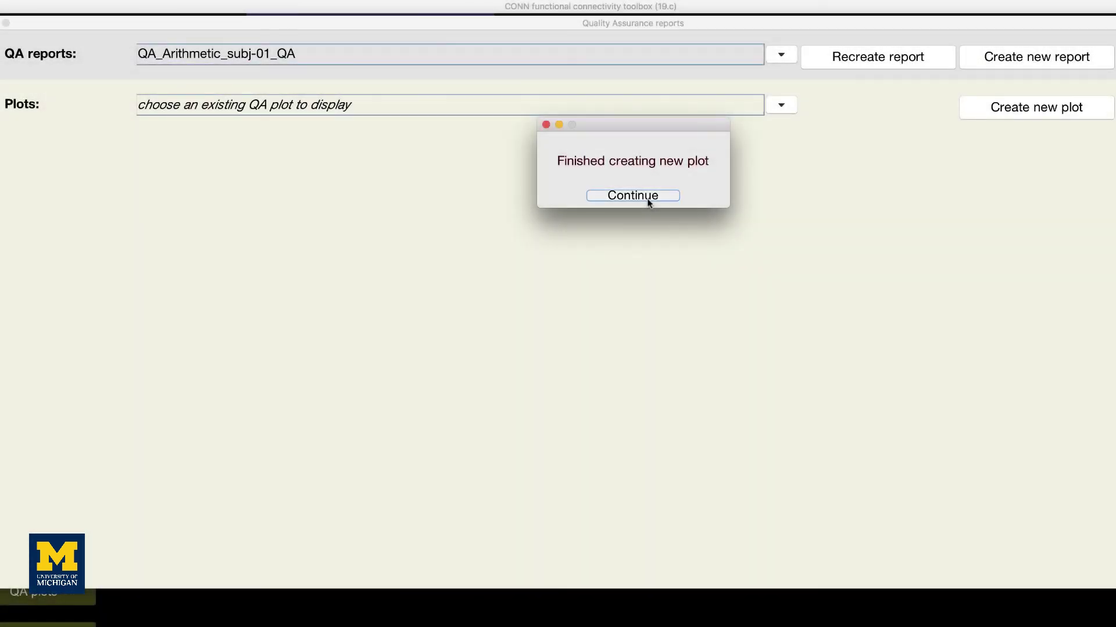
Export the QA_Arithmetic_subj-01_QA report as report.html with all summary and subject plots
left_click(646, 198)
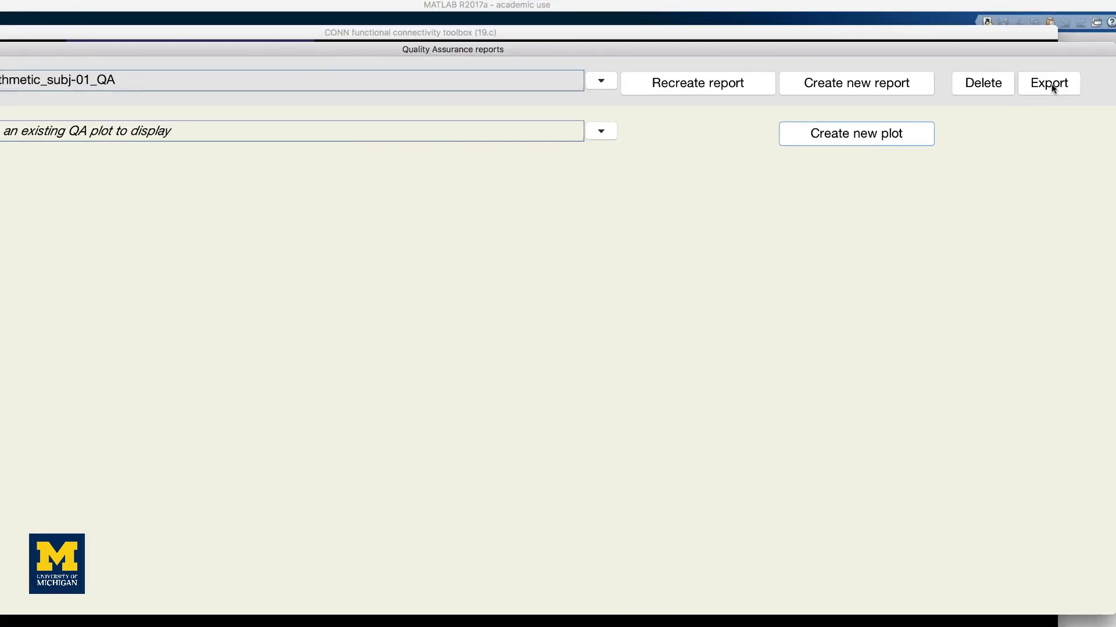
left_click(1050, 83)
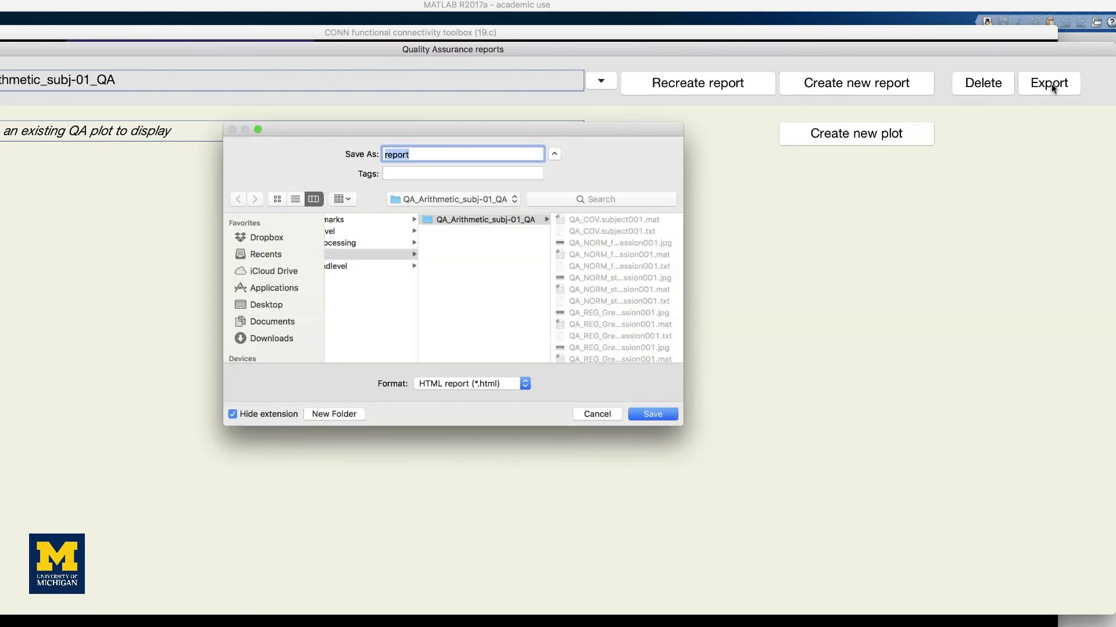
left_click(653, 411)
left_click(421, 414)
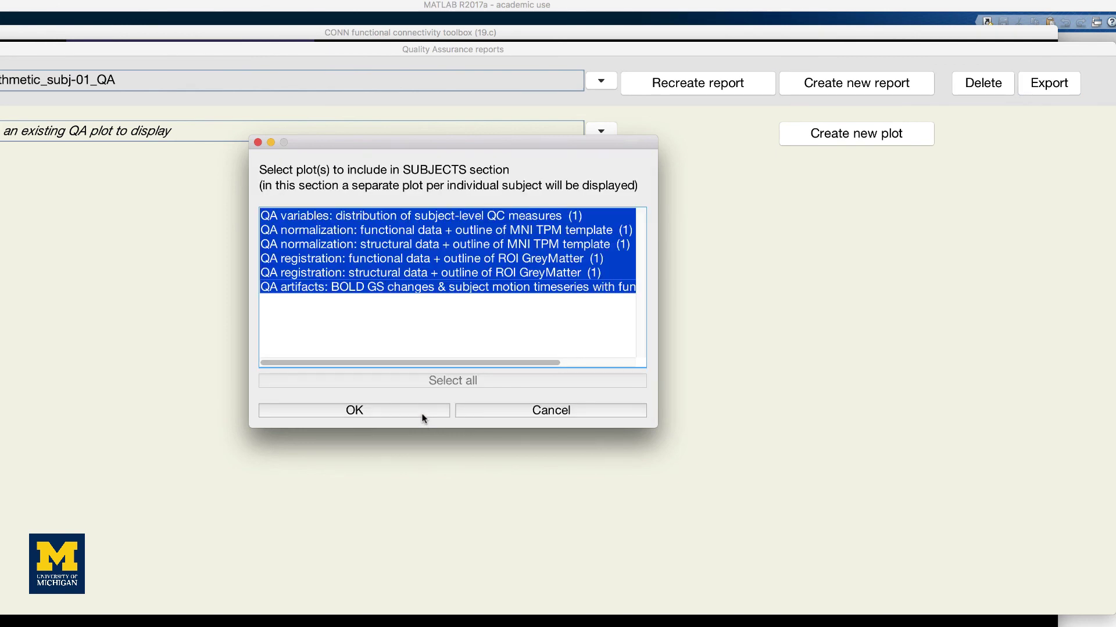
left_click(422, 413)
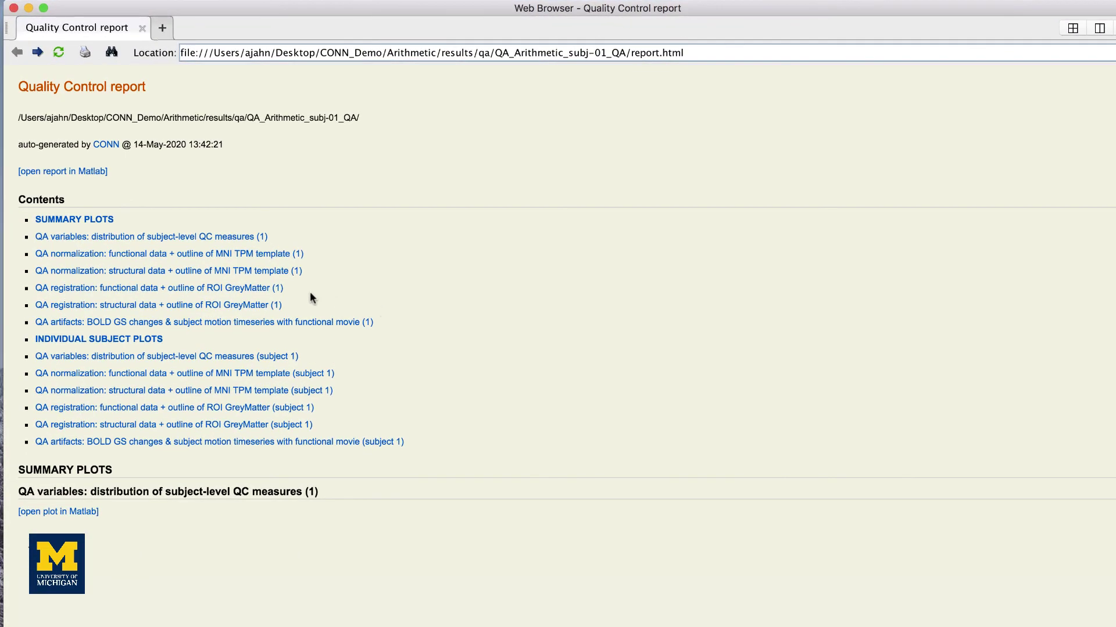
left_click(254, 288)
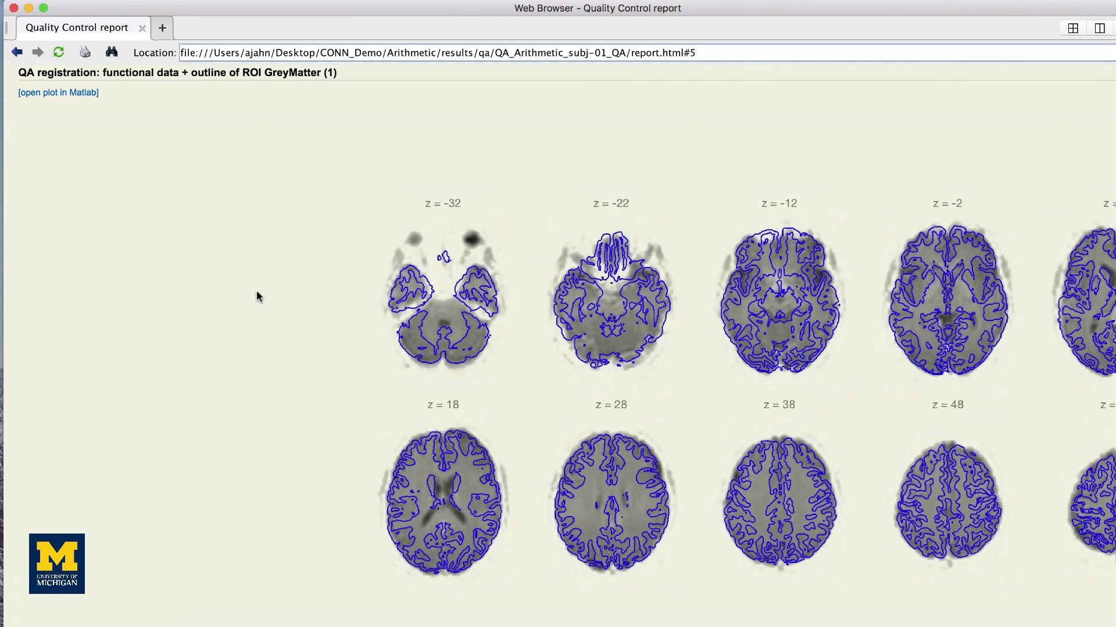
left_click(17, 52)
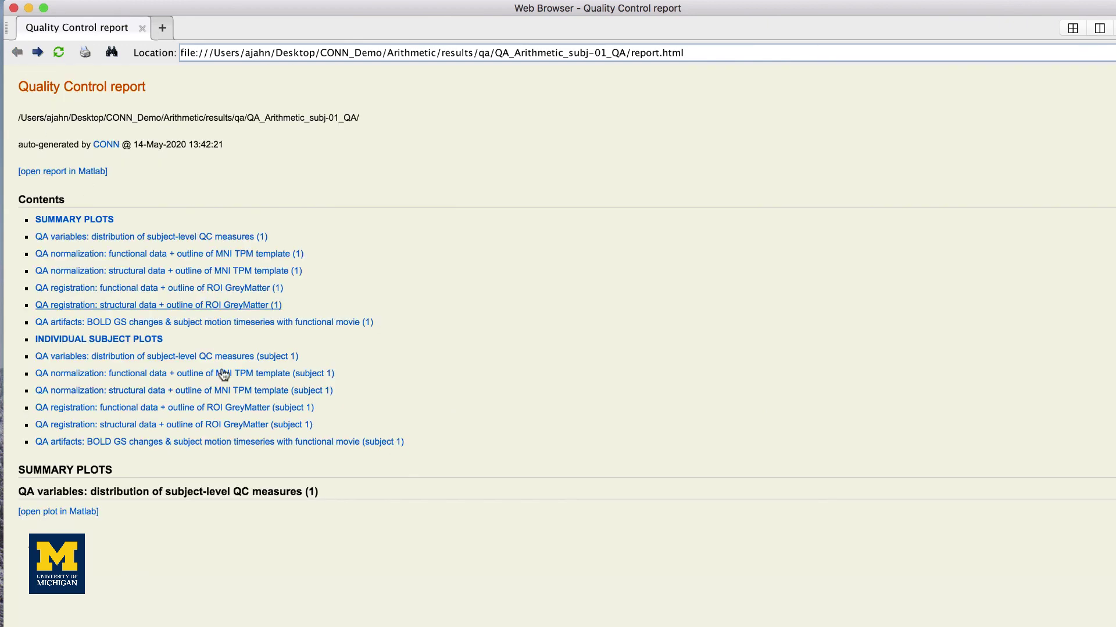
left_click(241, 373)
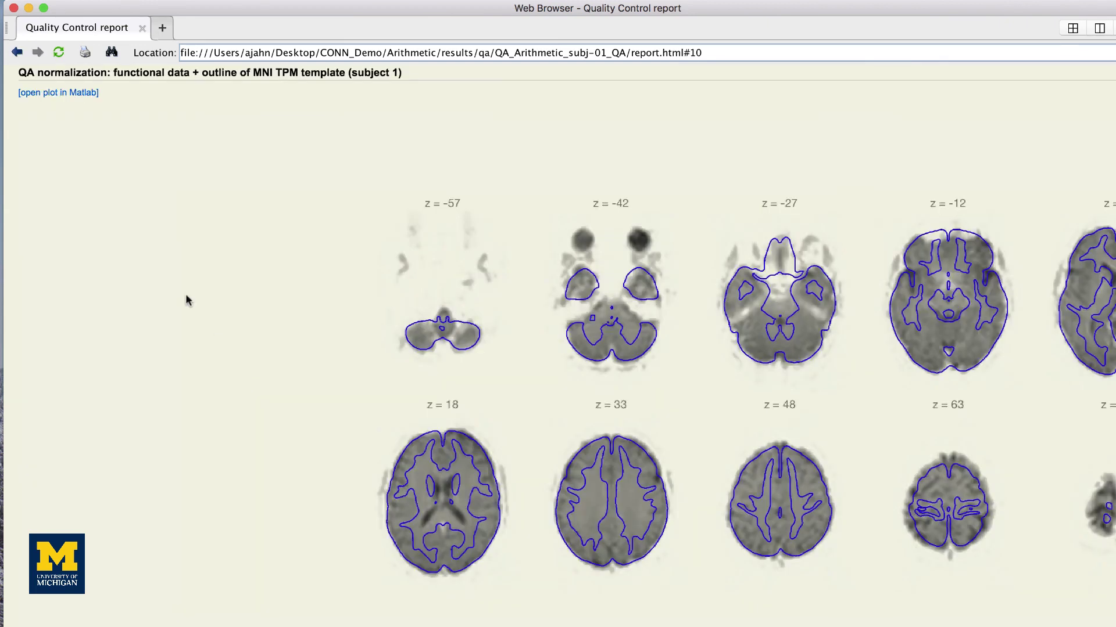
left_click(17, 52)
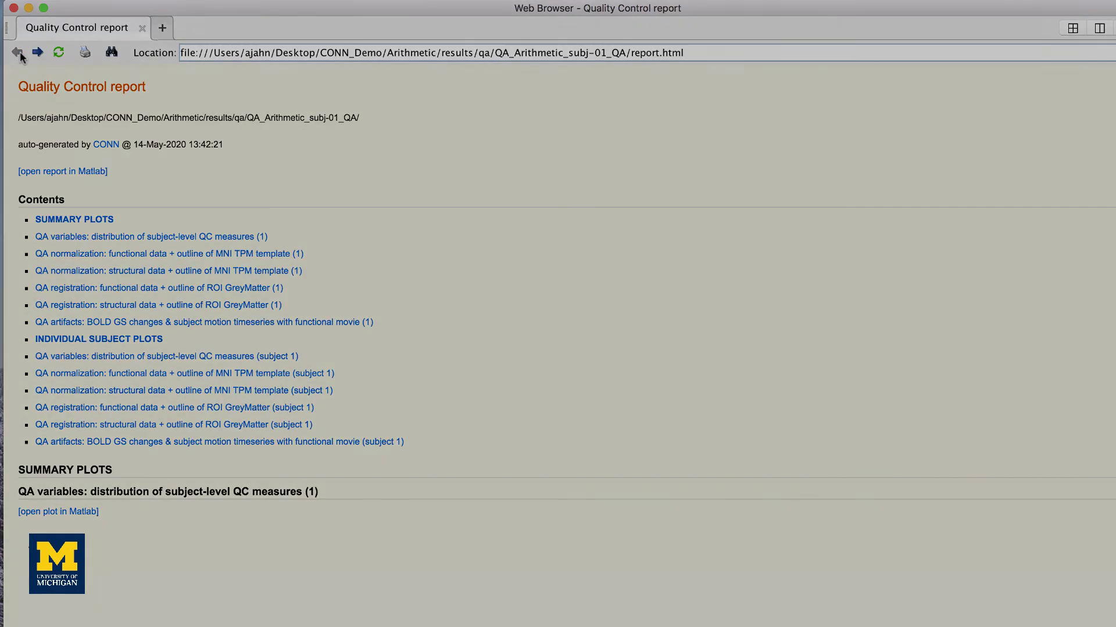